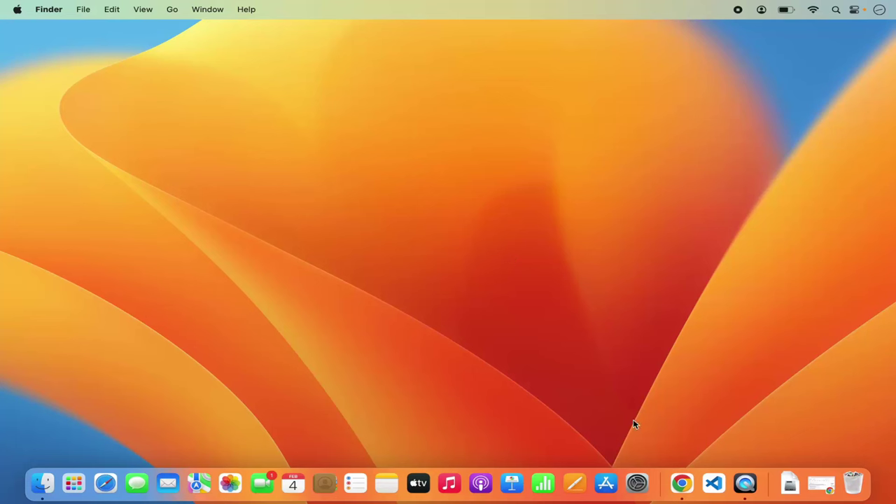
Step: Switch to Chrome, open the official Docker website from the search results, and go to its Get Started page
click(681, 483)
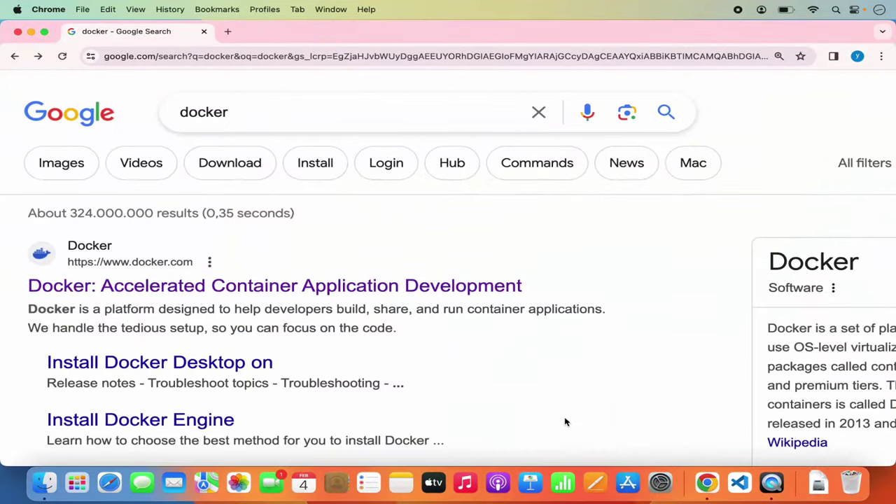
click(190, 288)
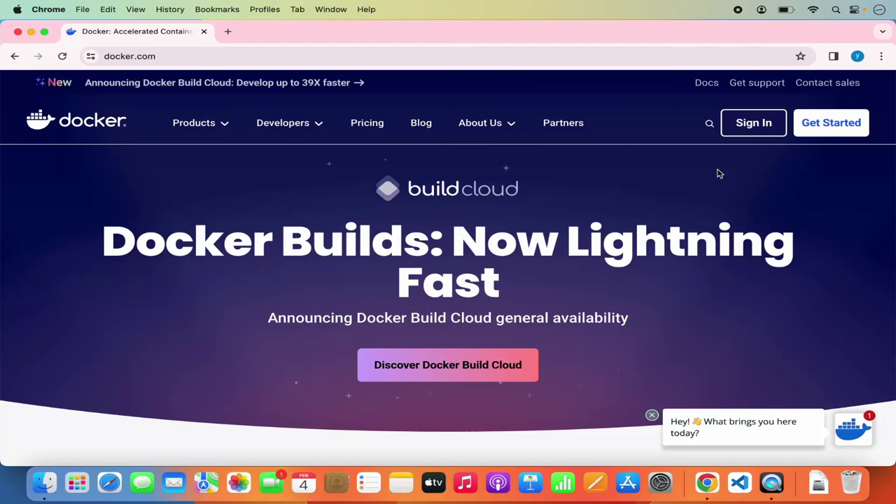
click(828, 133)
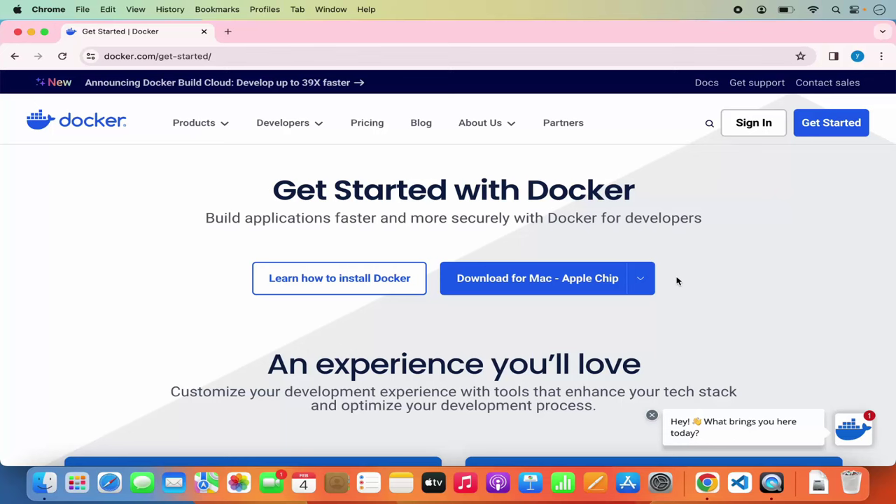
Step: Download Docker Desktop for Mac with Apple Chip and show the download's progress
mouse_move(654, 282)
mouse_move(546, 279)
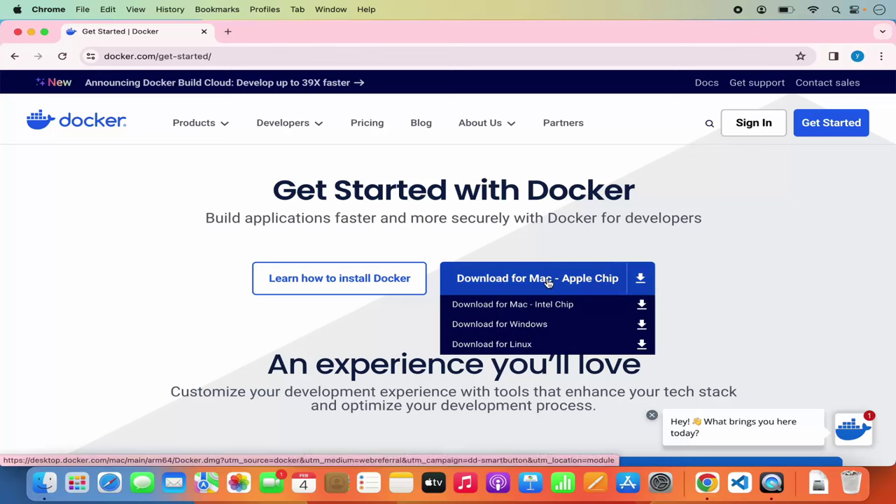
click(548, 282)
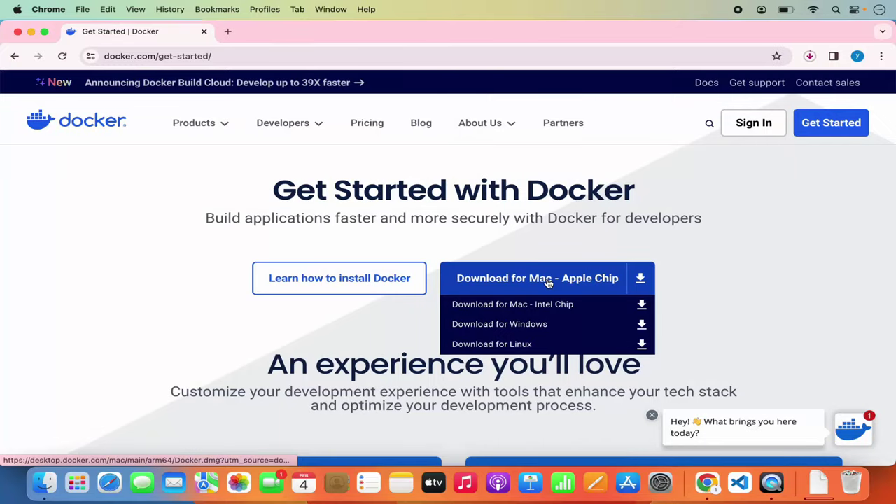
click(809, 56)
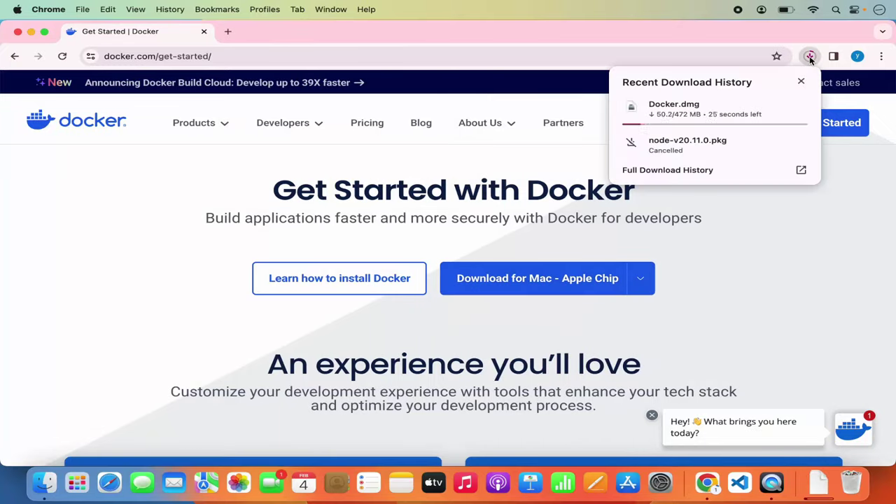
Step: Open the downloaded Docker.dmg and copy the Docker app into the Applications folder
mouse_move(699, 116)
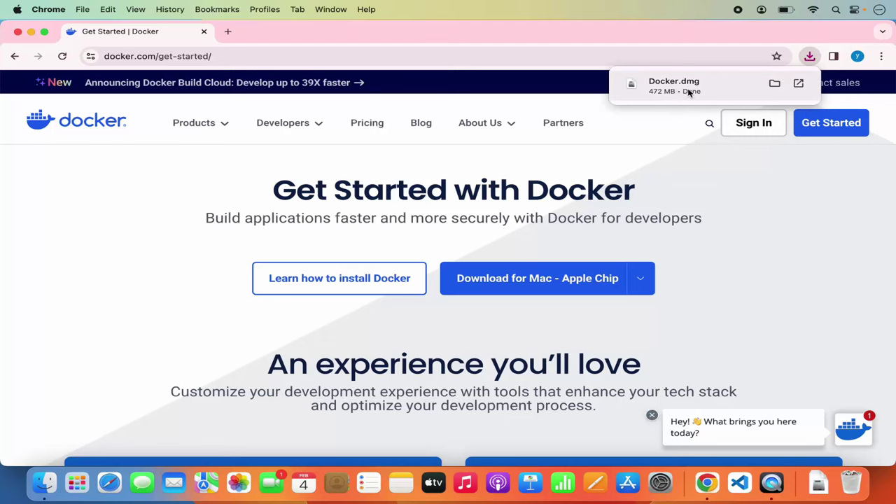
click(688, 93)
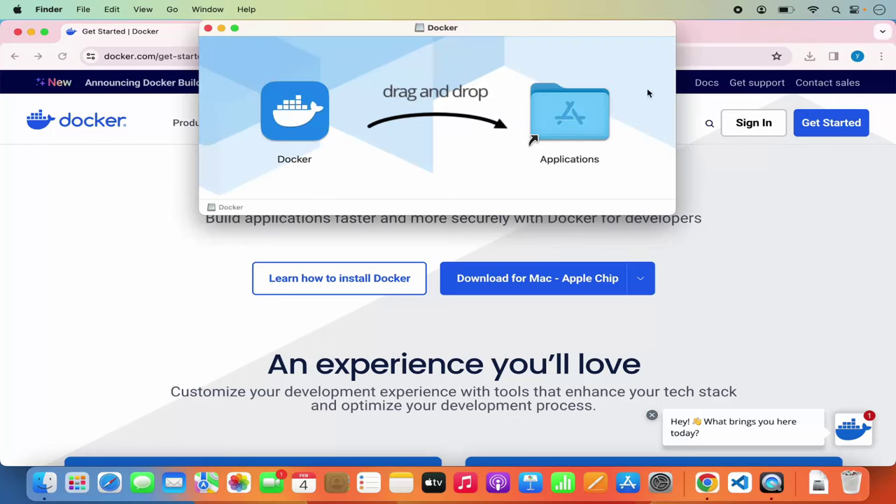
click(31, 32)
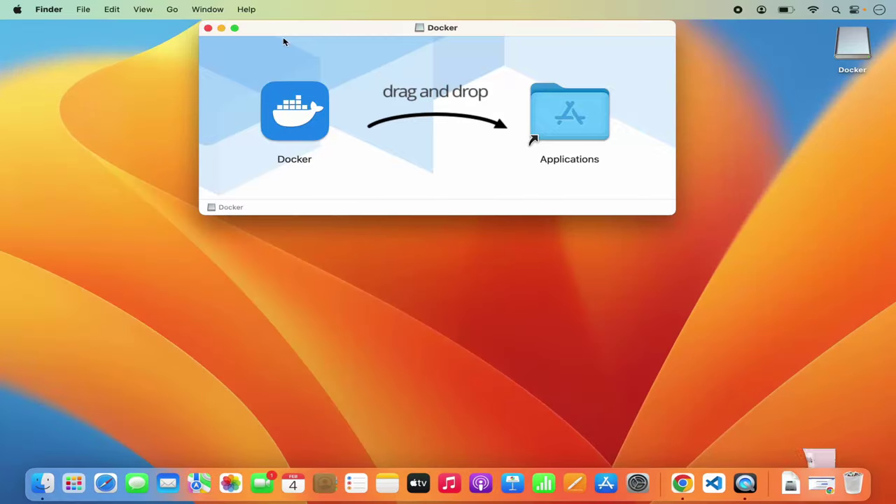
drag(390, 32, 415, 107)
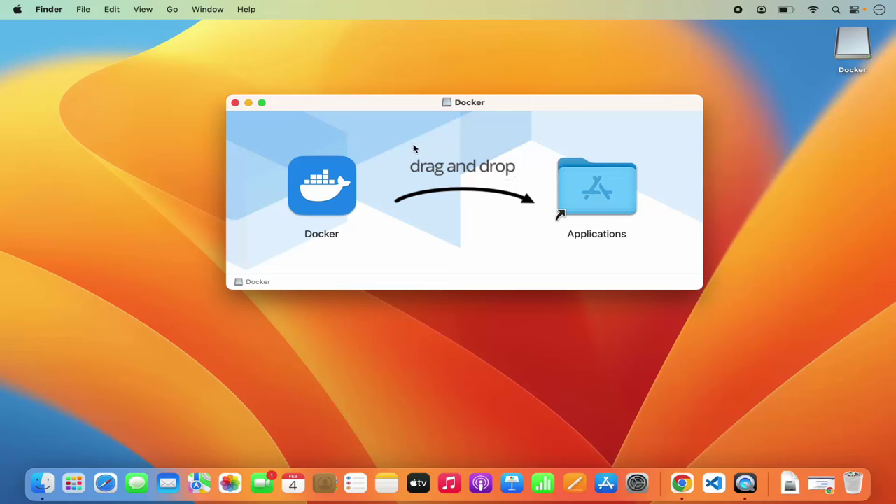
drag(342, 193, 619, 185)
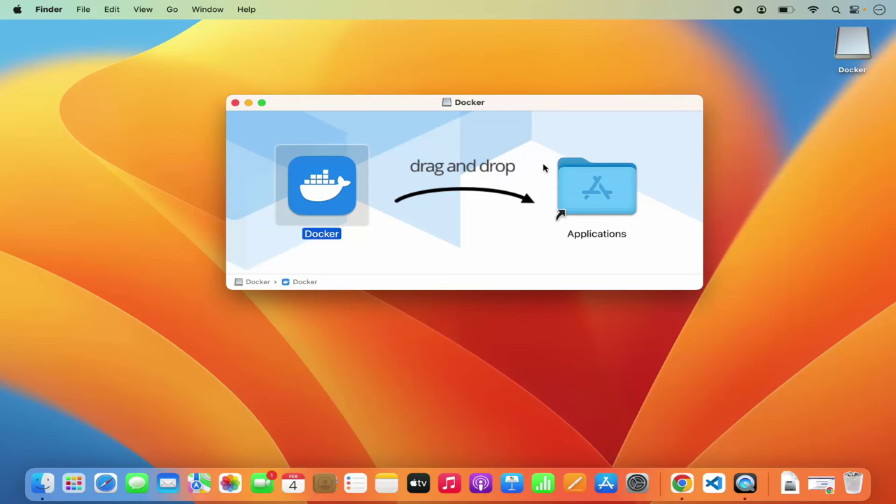
Step: Close the Docker installer window and eject the Docker disk image from the desktop
click(236, 103)
click(852, 48)
right_click(849, 56)
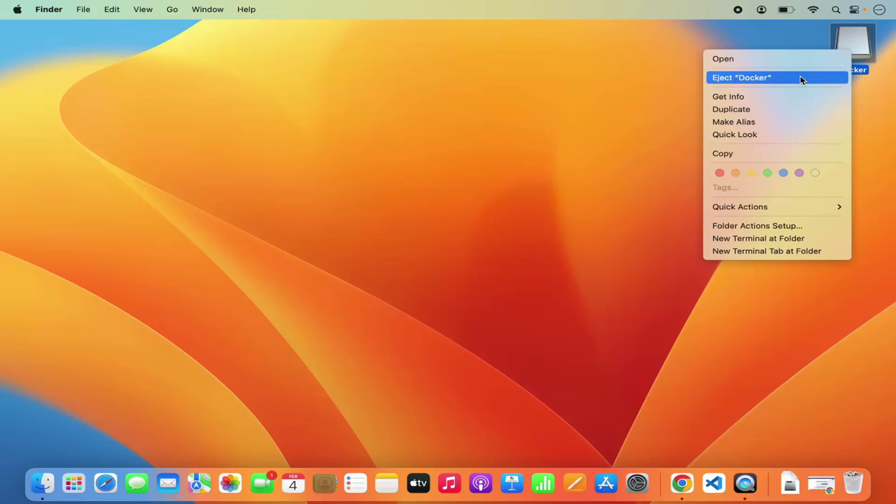
click(747, 79)
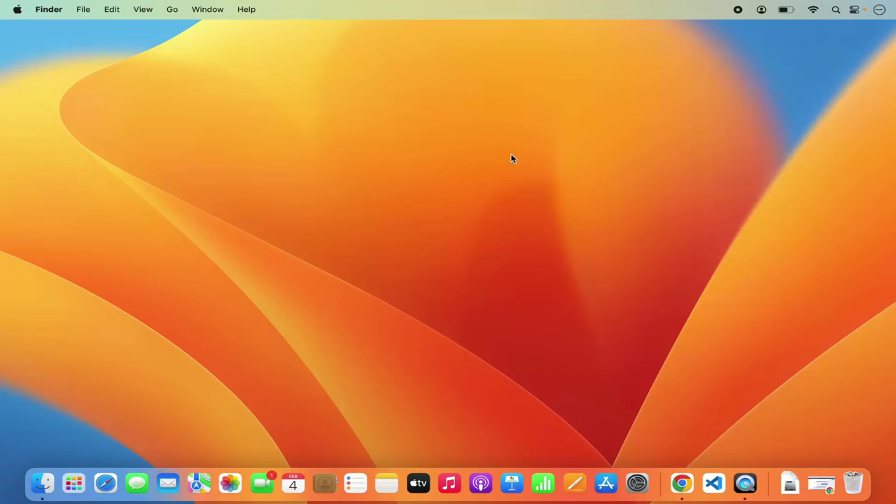
Step: Find Docker among the installed applications by searching for "doc" and launch it
click(73, 483)
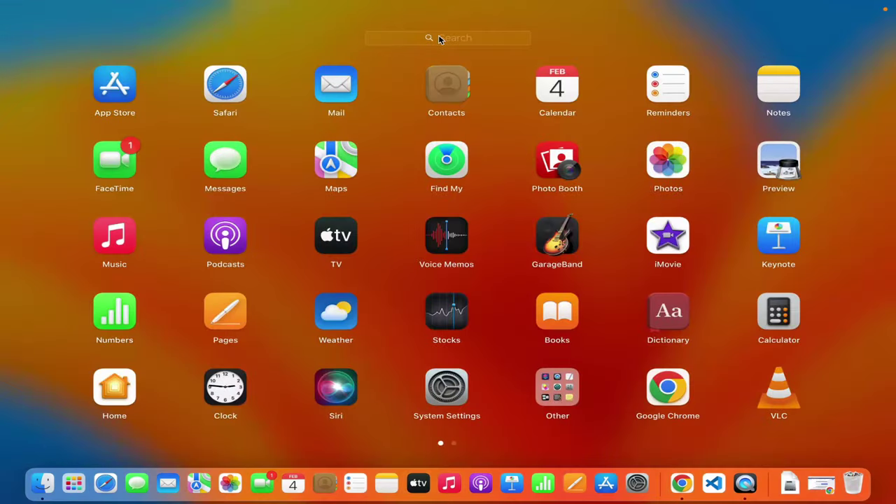
click(443, 38)
text(doc)
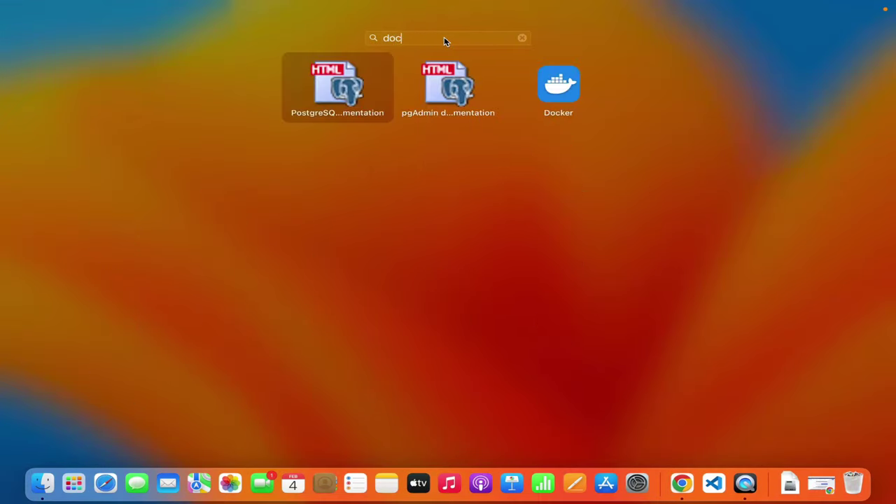
click(561, 98)
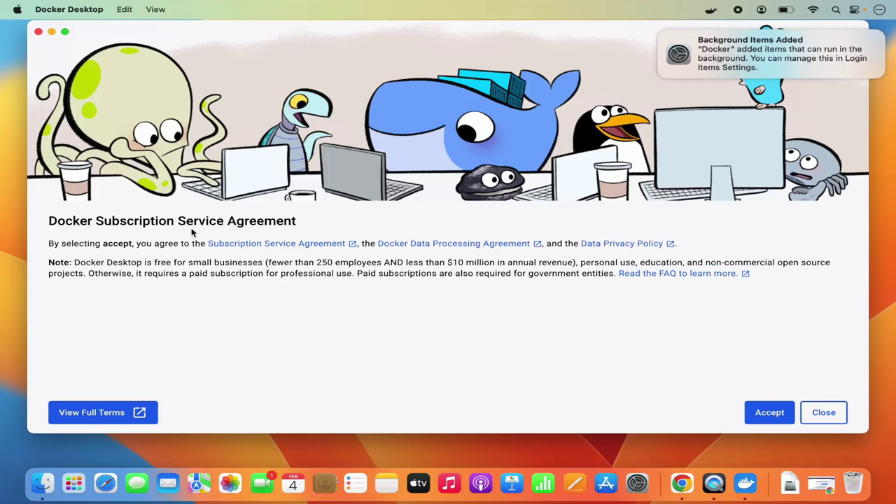
Step: Check Docker's status in the menu bar and accept the Docker Subscription Service Agreement
click(711, 11)
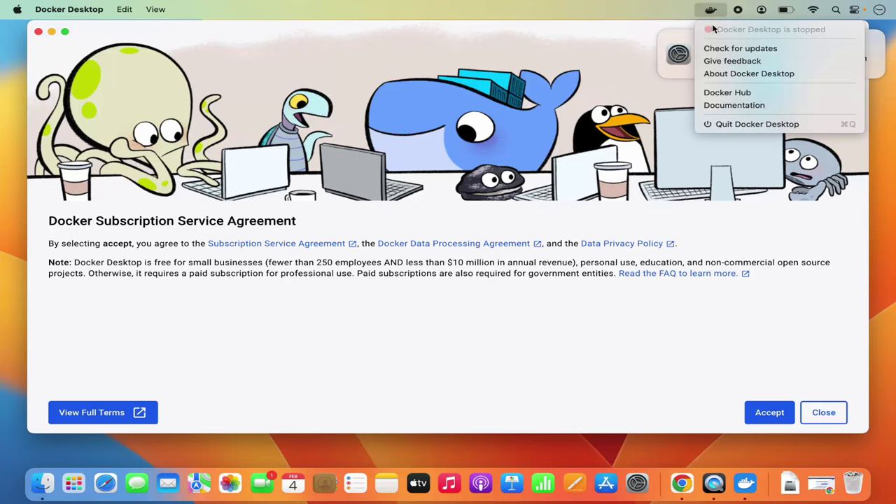
click(758, 417)
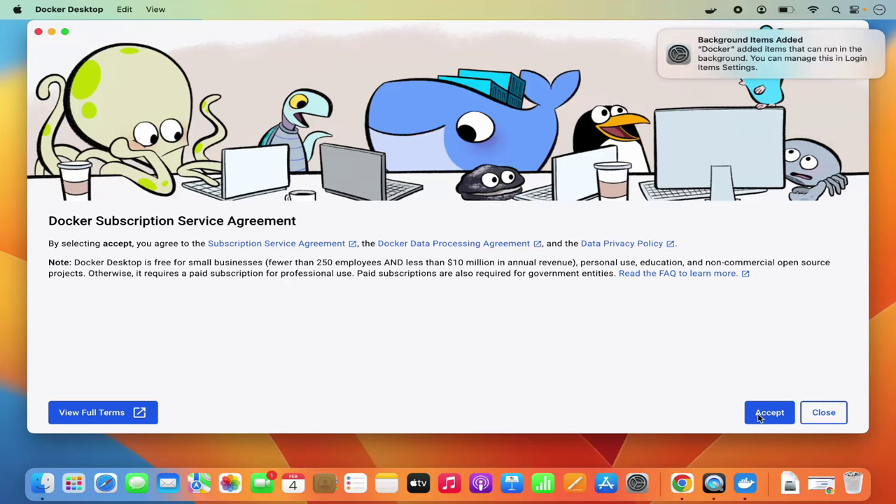
click(759, 417)
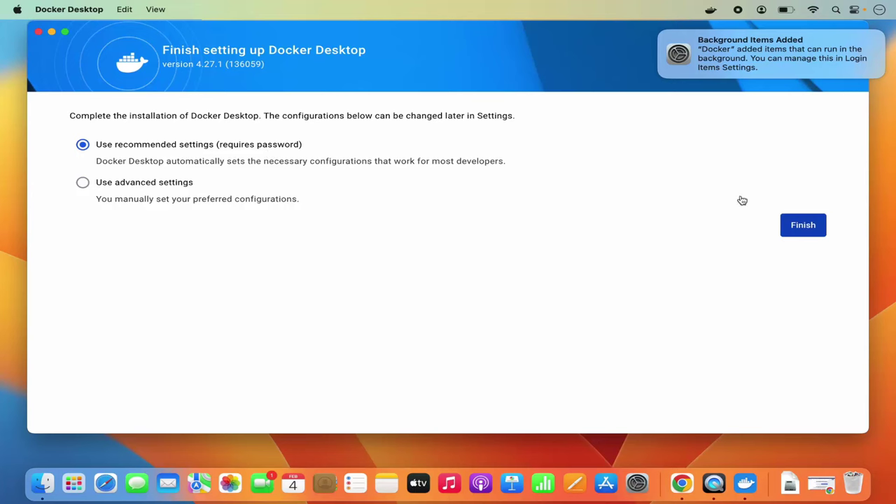
Step: Finish the Docker Desktop setup with the recommended settings and authorize it with the Mac account password
click(816, 234)
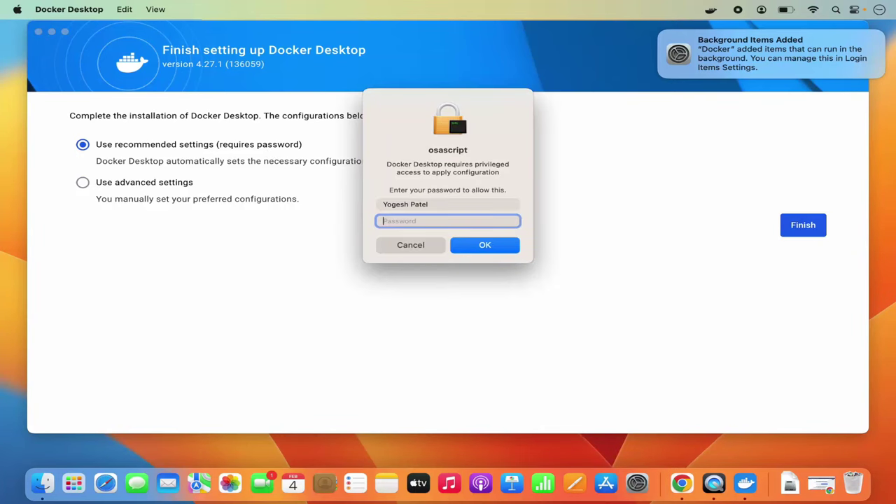
text(******)
click(502, 248)
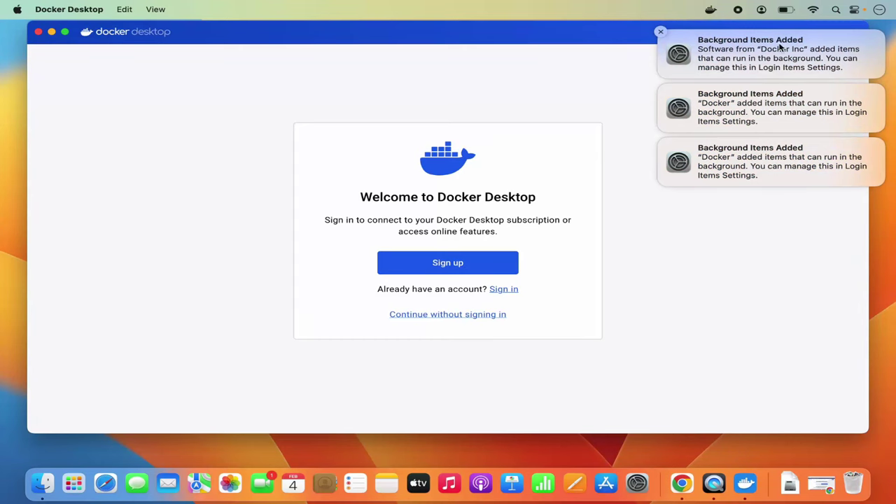
Step: Dismiss all the "Background Items Added" notifications
click(660, 33)
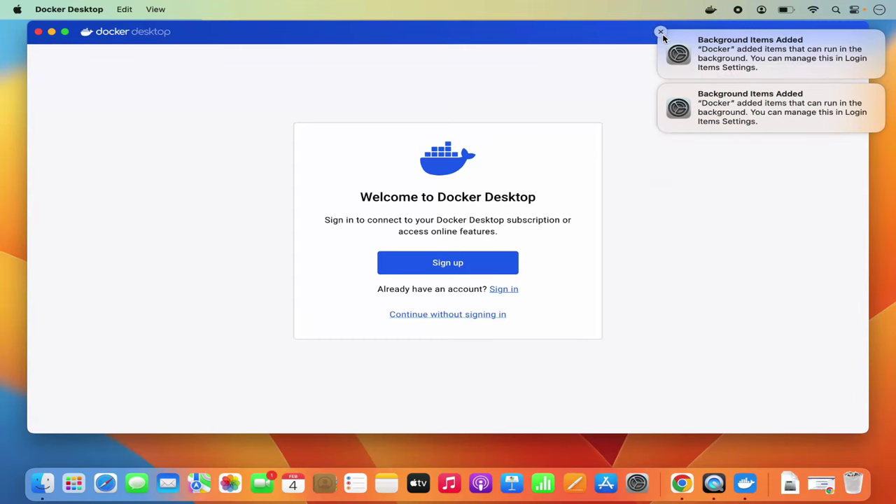
click(661, 33)
click(662, 34)
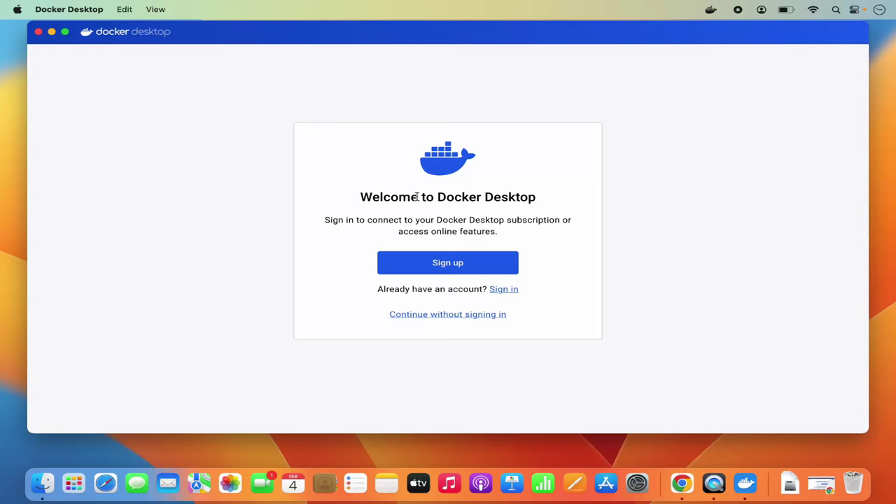
Step: Open the Docker sign-up page and examine its email, username and password fields without filling them in
click(448, 266)
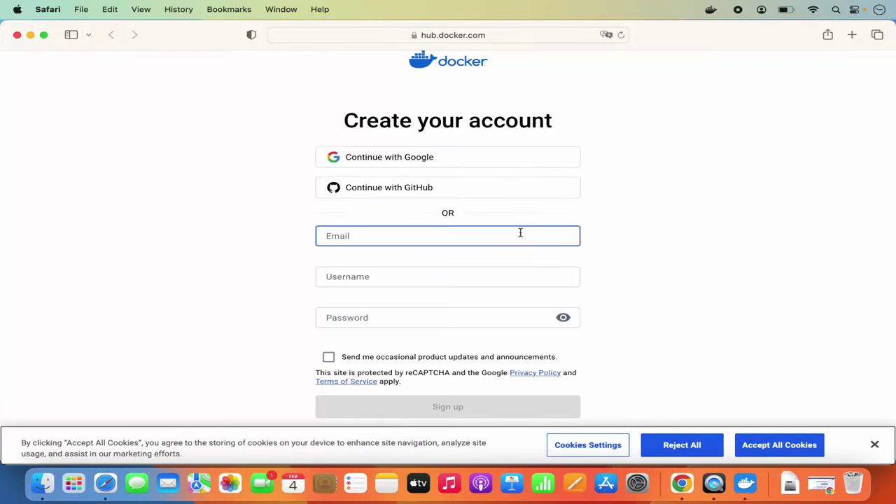
click(446, 242)
click(436, 276)
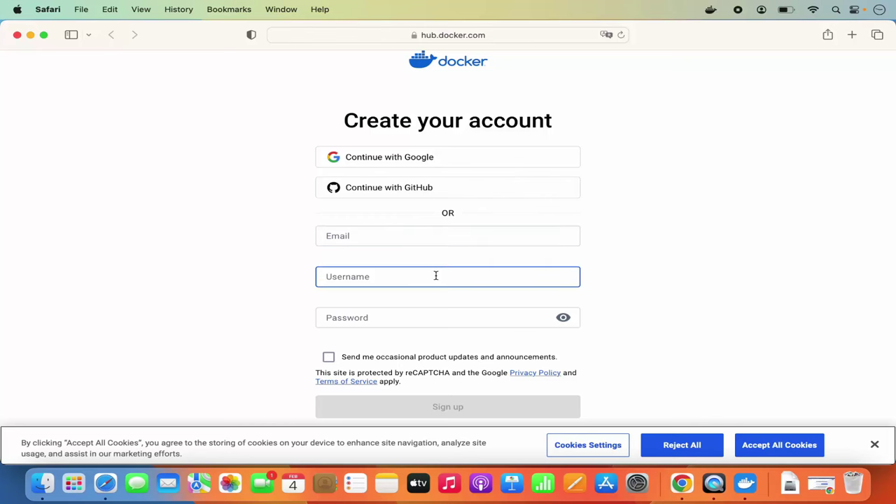
click(430, 322)
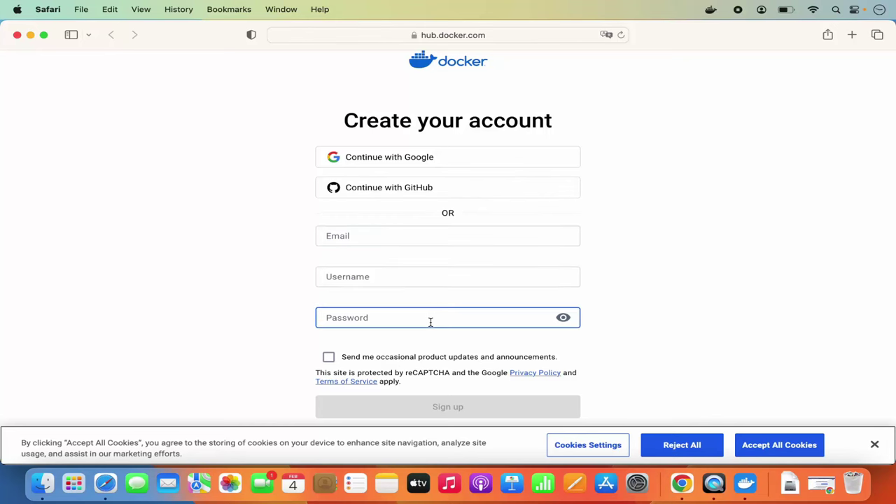
scroll(431, 321, down, 2)
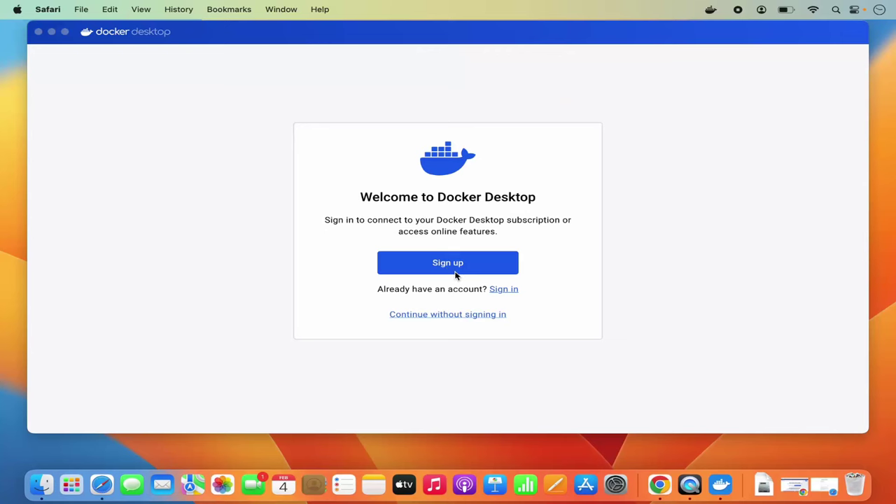
Step: Sign in with an existing Docker account, allow the page to open Docker, and skip the welcome survey
click(503, 289)
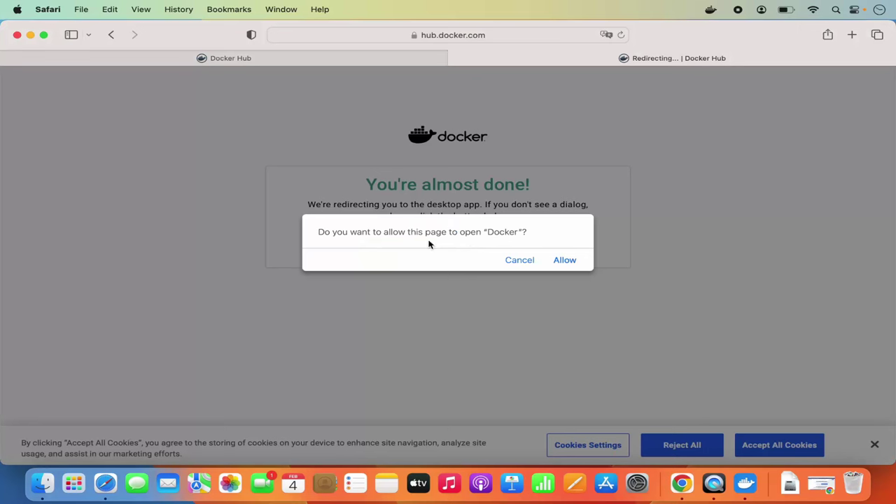
click(564, 260)
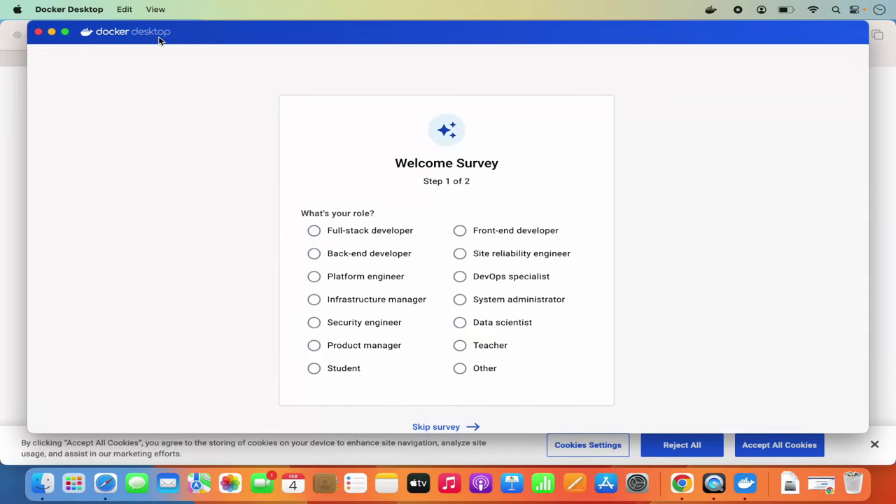
scroll(229, 80, down, 1)
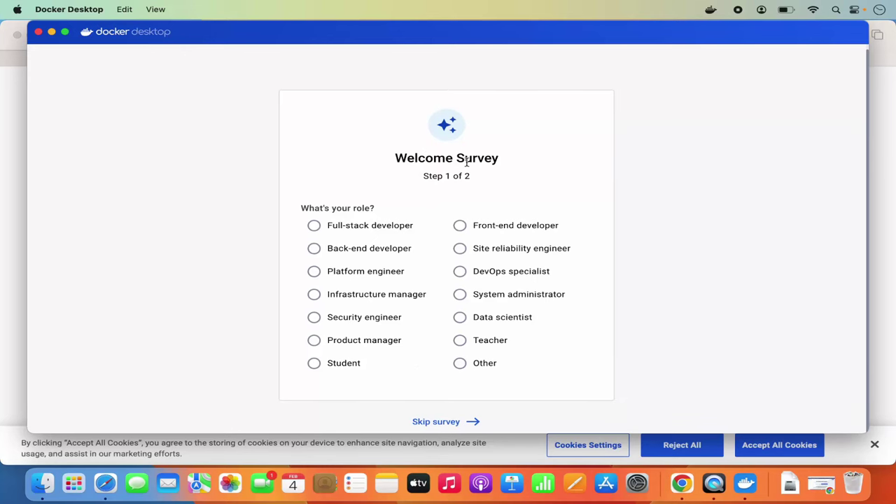
click(445, 422)
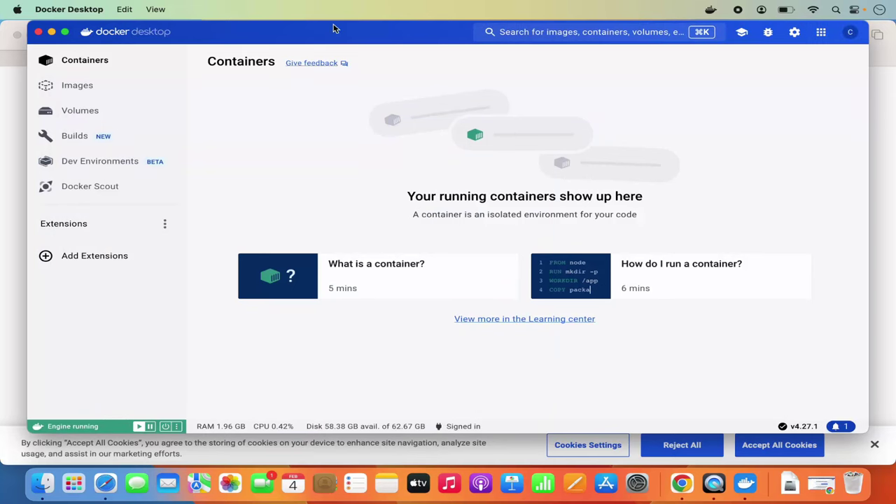
Step: Close the Safari window with the Docker Hub pages and enlarge the Docker Desktop window to fill the screen
click(9, 115)
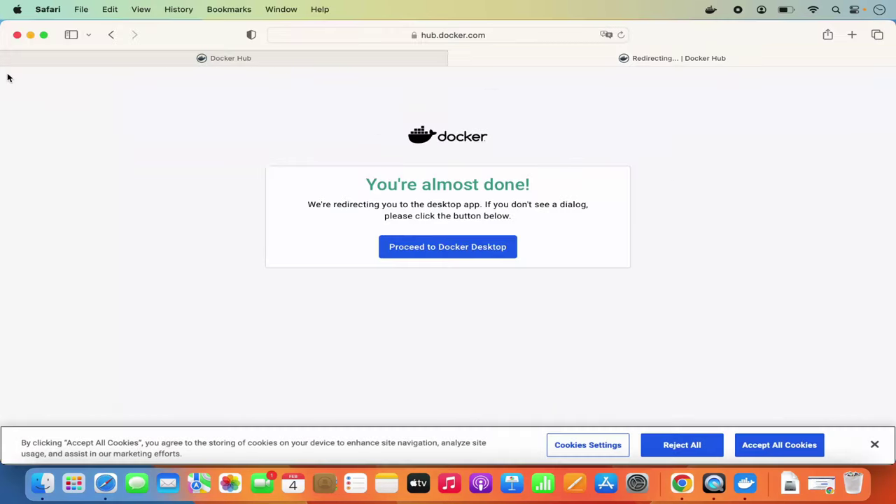
click(18, 36)
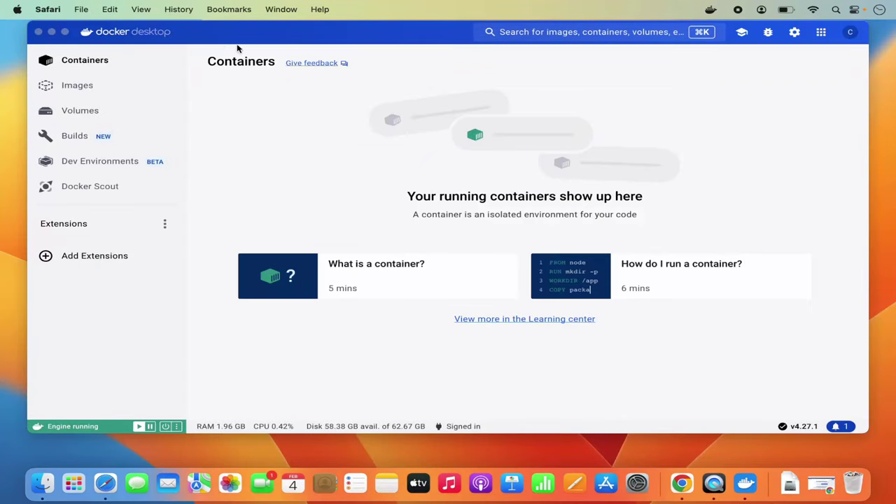
double_click(337, 26)
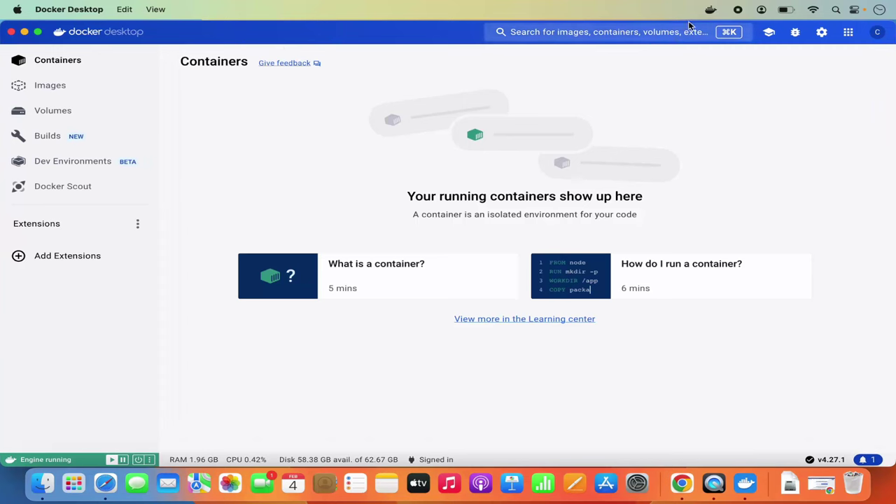
Step: Open the Docker menu in the menu bar to check Docker Desktop's status and available options
click(710, 10)
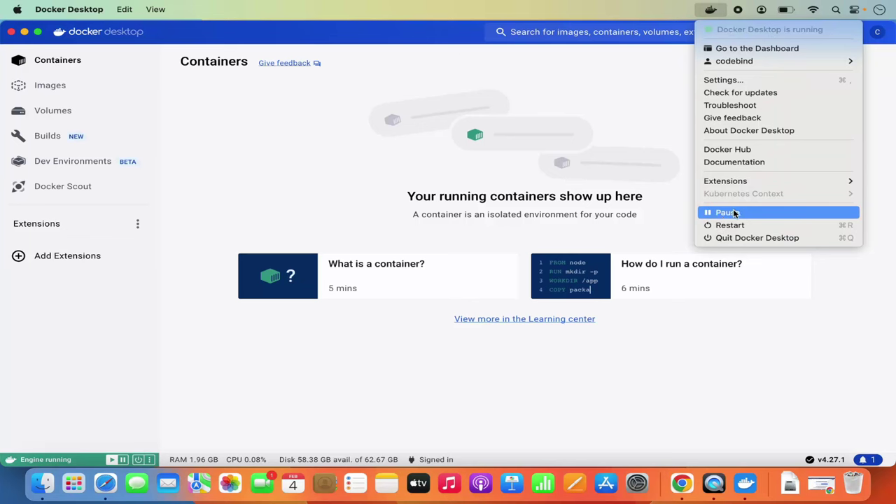
Step: Close the Docker menu and look through the local and Hub image lists and the Volumes page in the dashboard
click(215, 141)
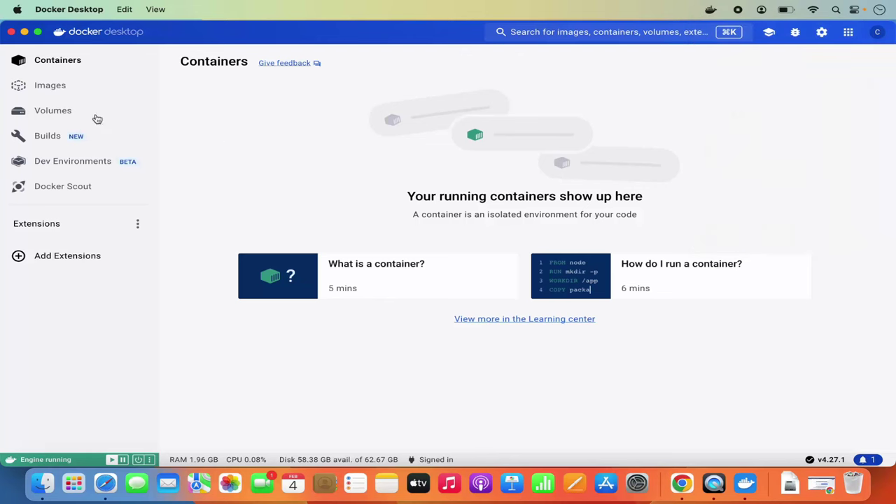
click(63, 88)
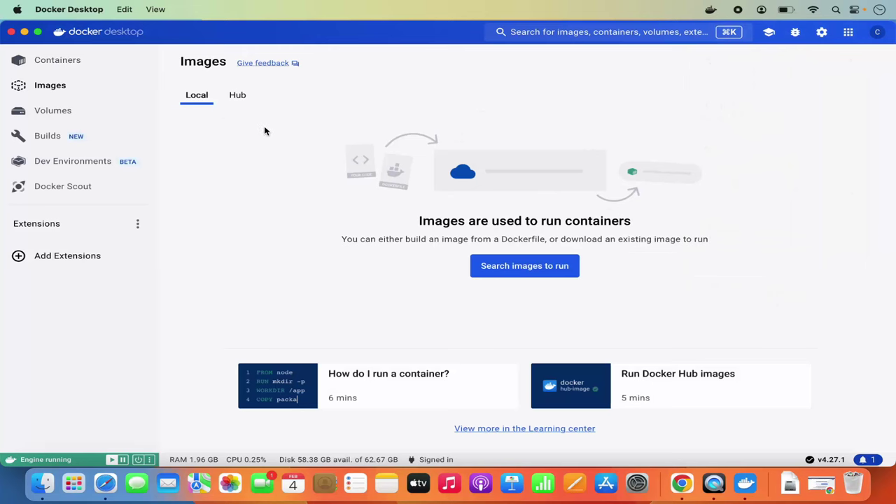
click(238, 97)
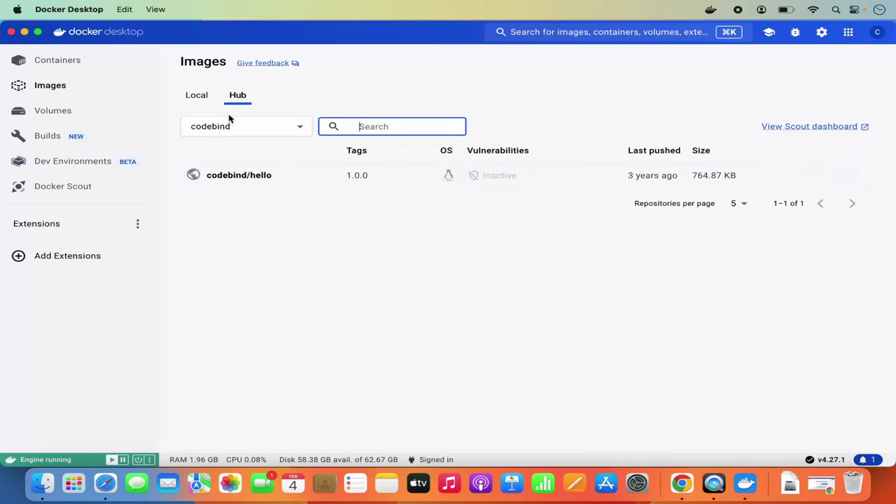
click(201, 98)
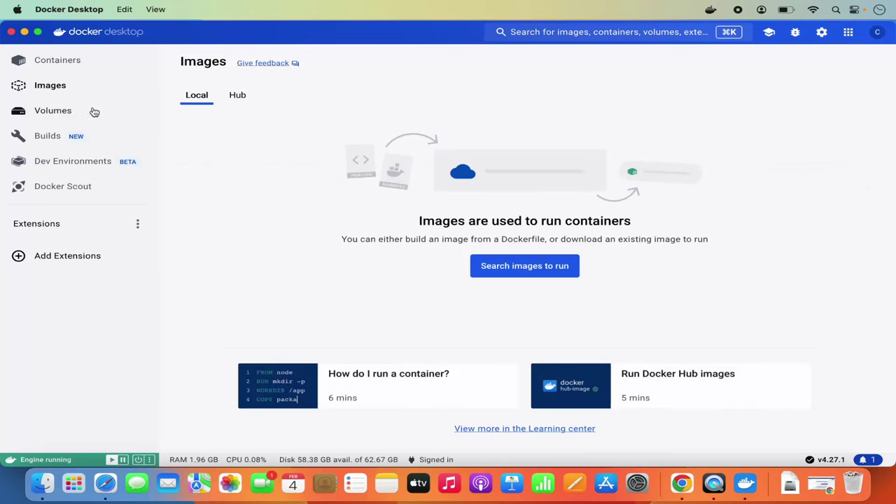
click(68, 112)
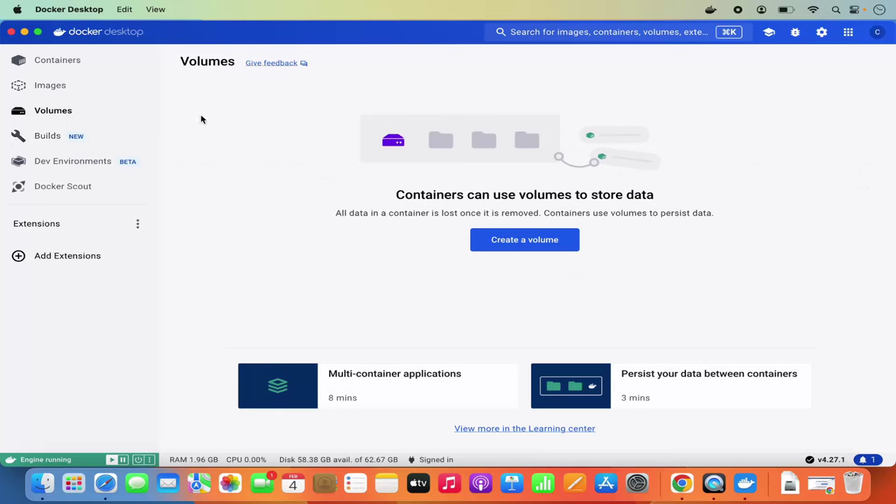
Step: Minimize the Docker Desktop window, find and open Terminal, and enlarge its window to fill the screen
click(24, 32)
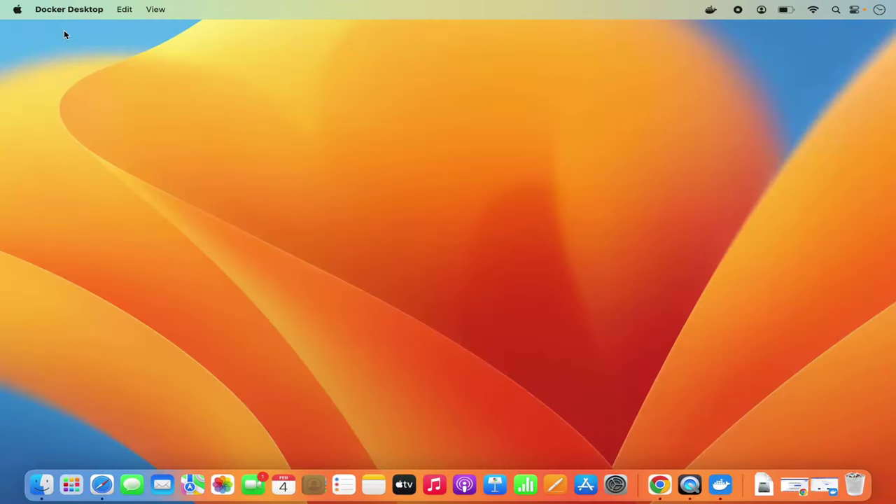
click(835, 9)
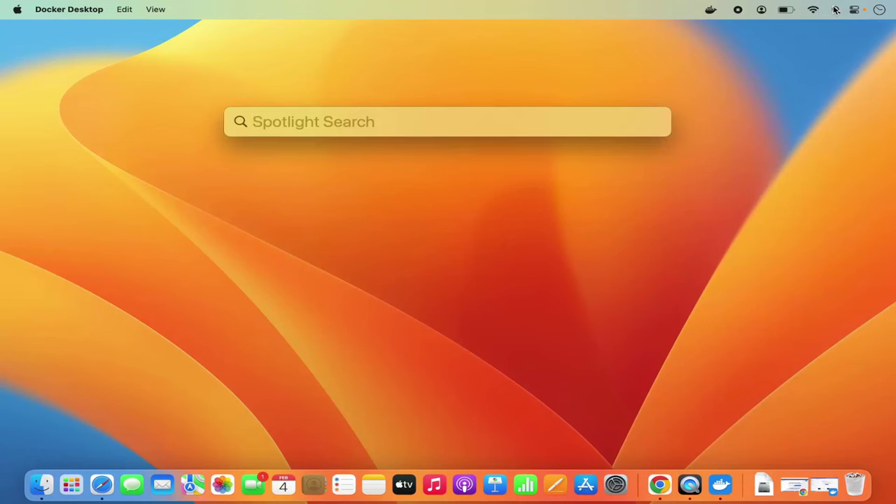
text(ter)
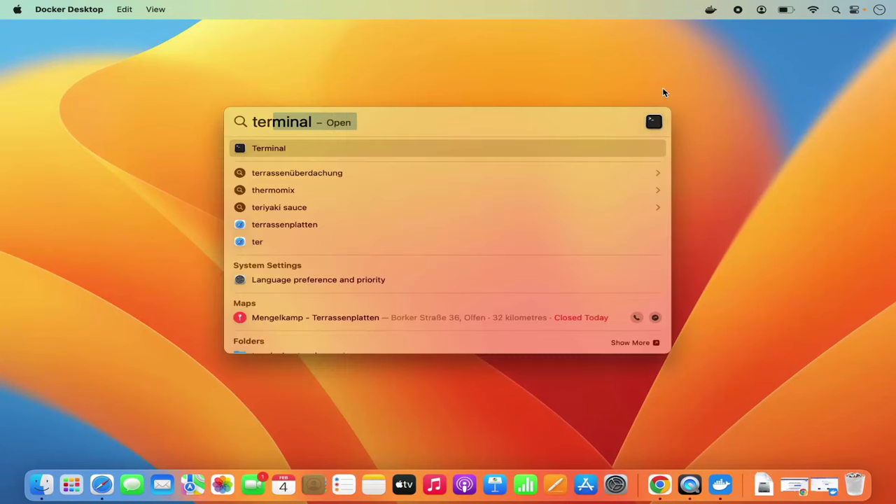
click(572, 146)
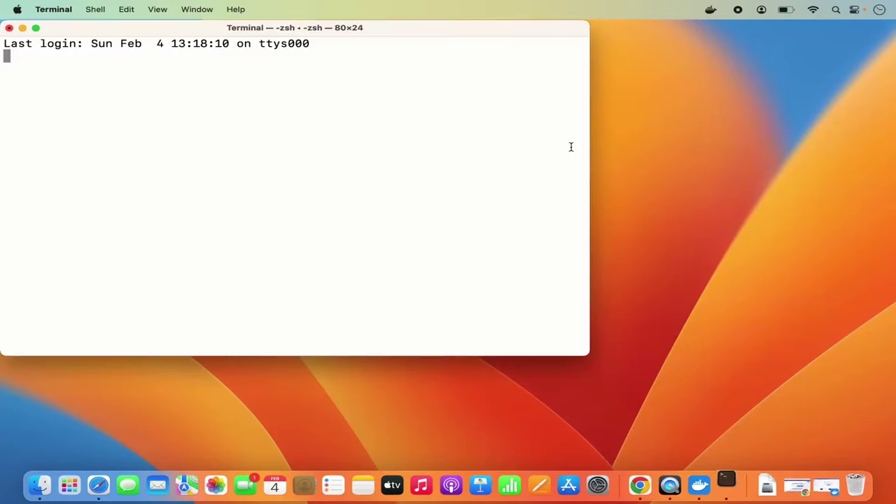
double_click(511, 33)
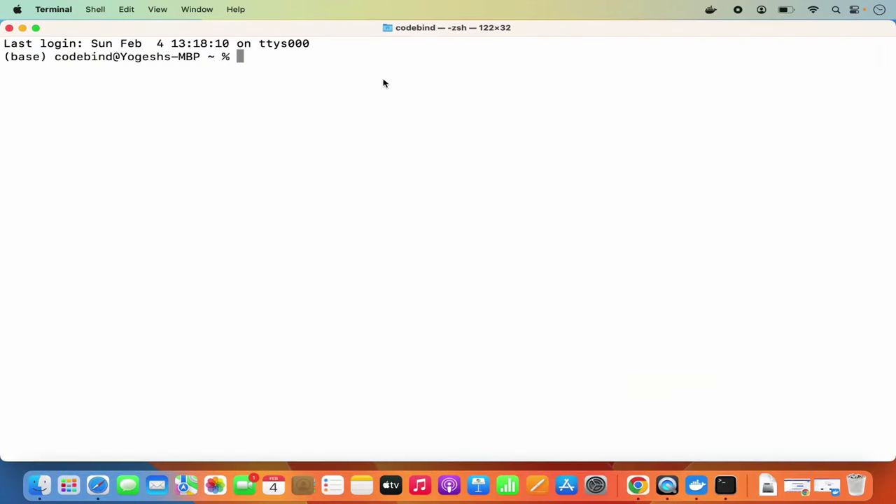
Step: Check the Docker installation by running docker version and docker info, reading through the output and clearing the terminal
text(docker version)
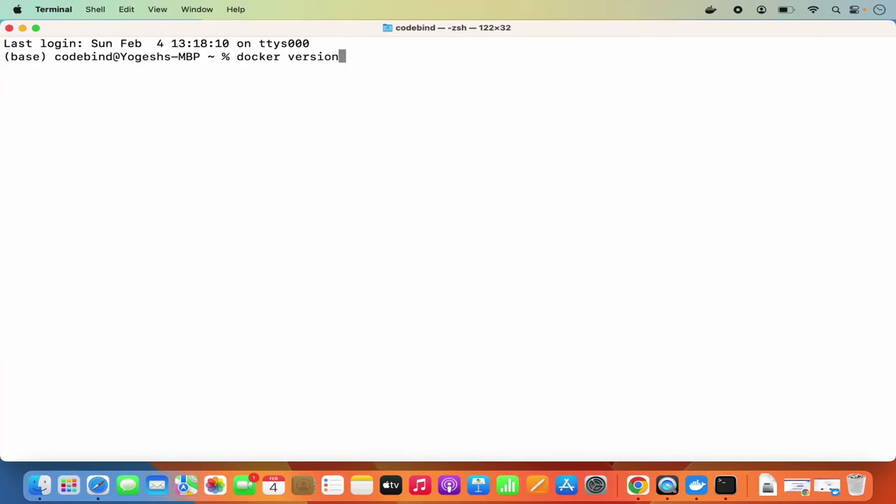
key(Return)
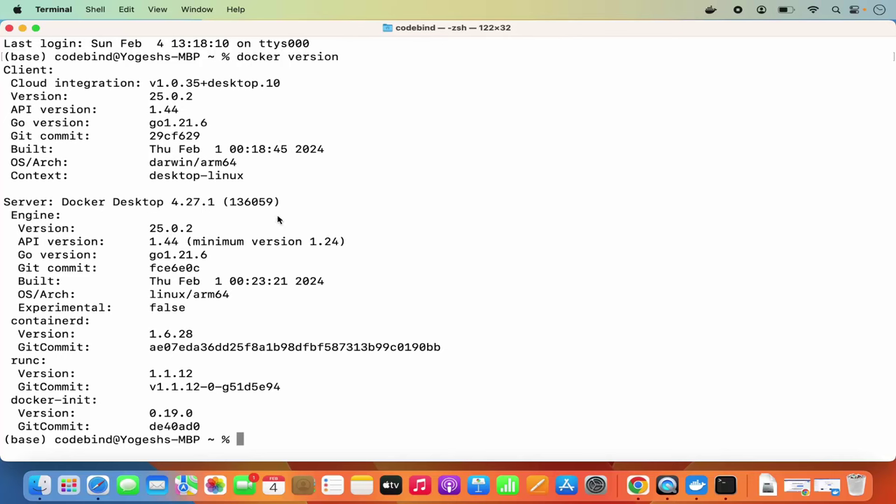
text(docker info)
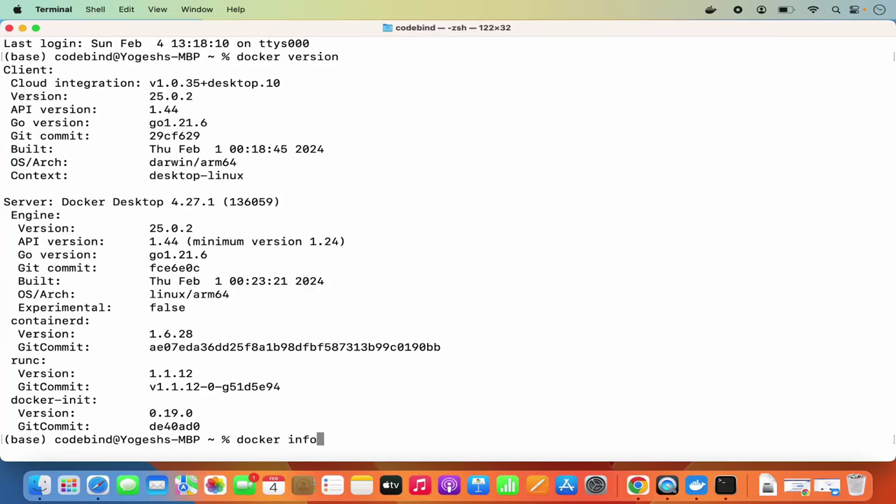
key(Return)
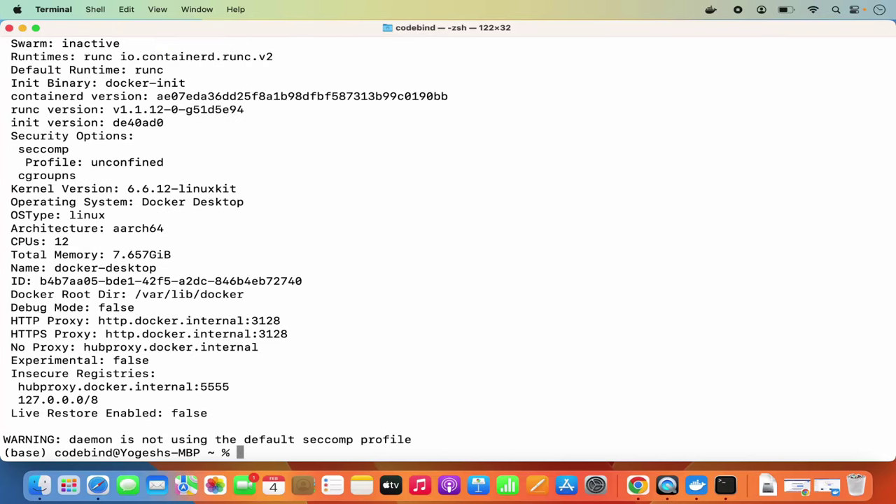
scroll(224, 165, up, 5)
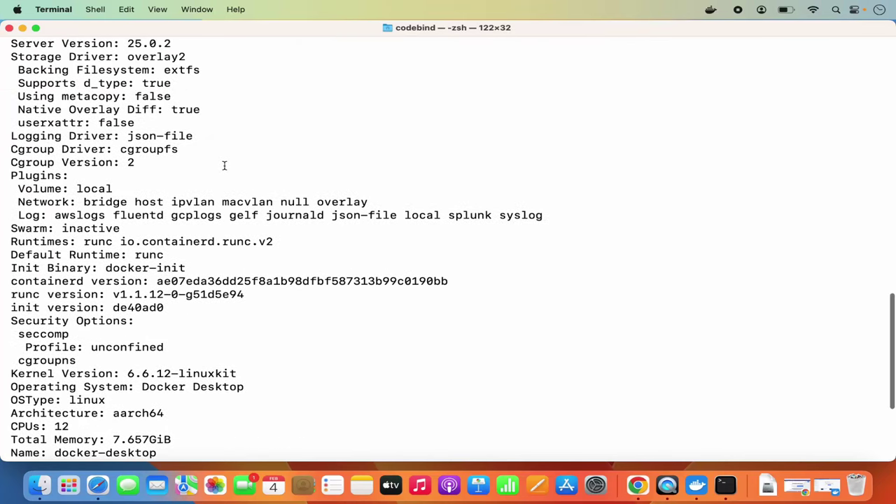
scroll(243, 218, down, 5)
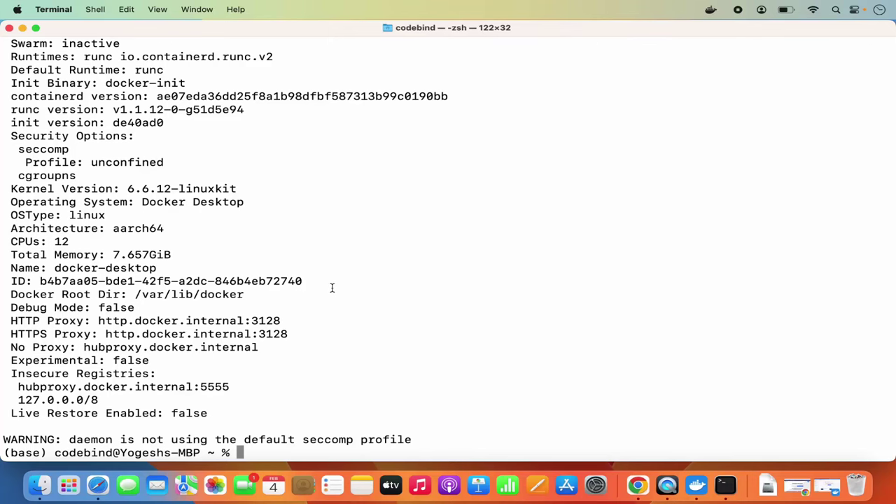
text(clear)
key(Return)
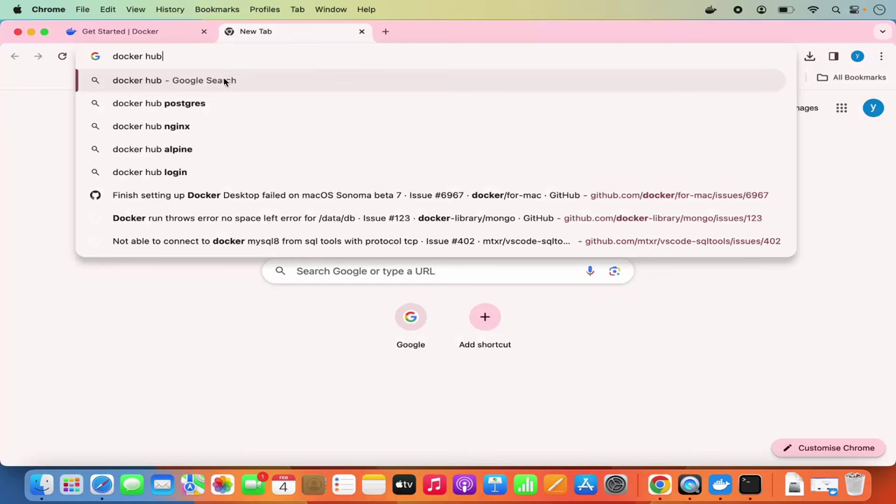
Step: In Chrome, reach Docker Hub through a Google search for "docker hub" and open the page of the official hello-world image
click(166, 82)
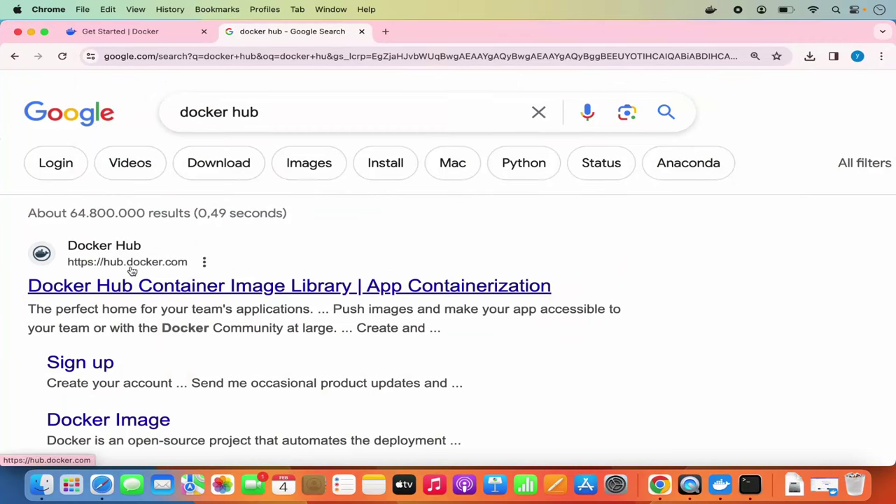
click(199, 287)
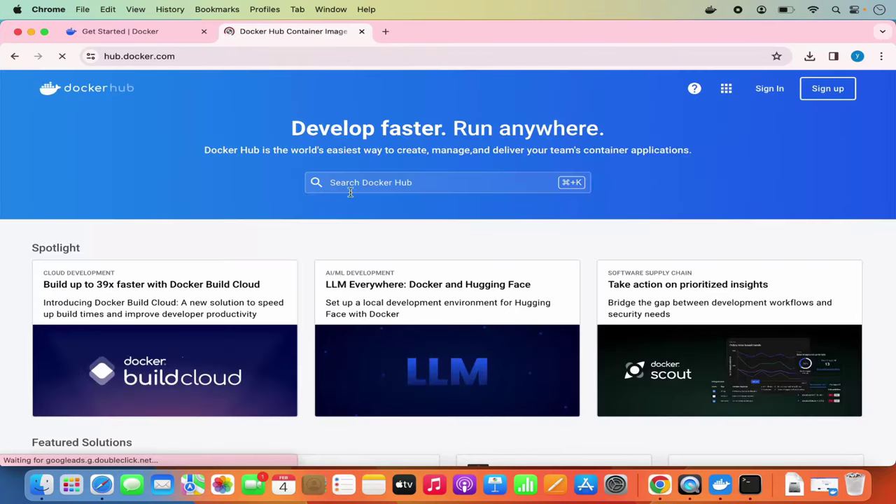
click(393, 183)
text(hello)
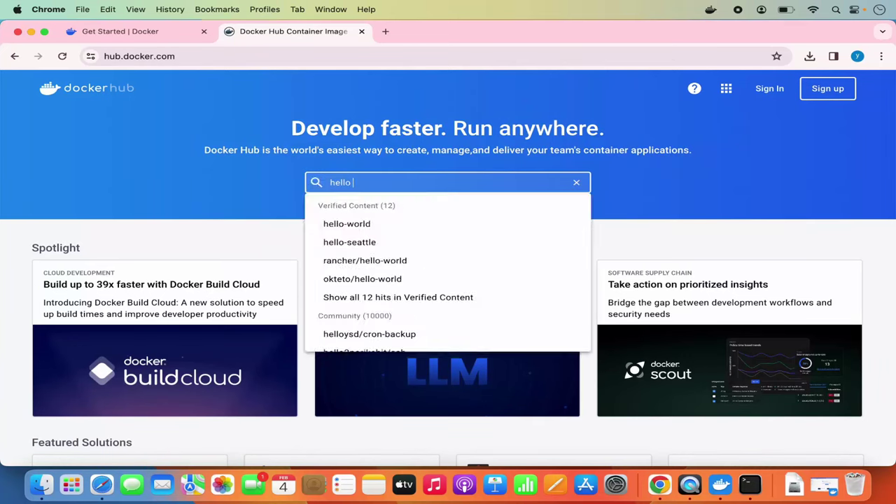
click(375, 230)
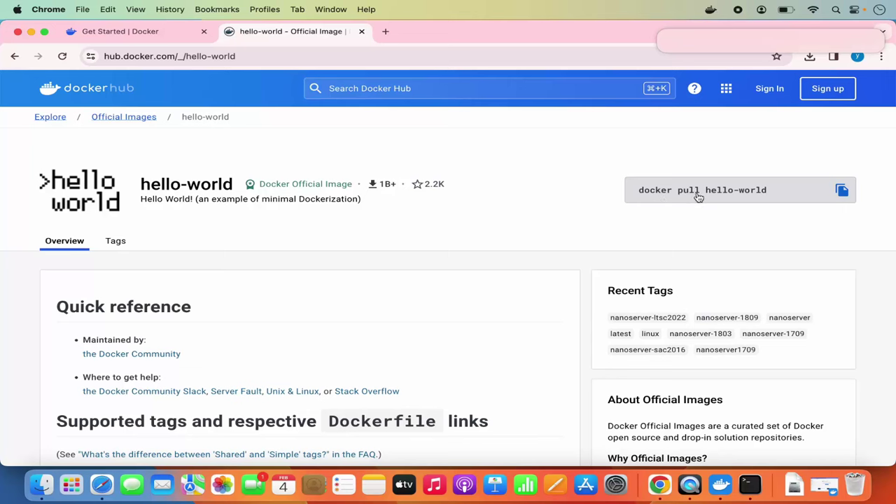
Step: Copy the docker pull hello-world command from the page, run it in Terminal, and list the local images with docker images
click(842, 192)
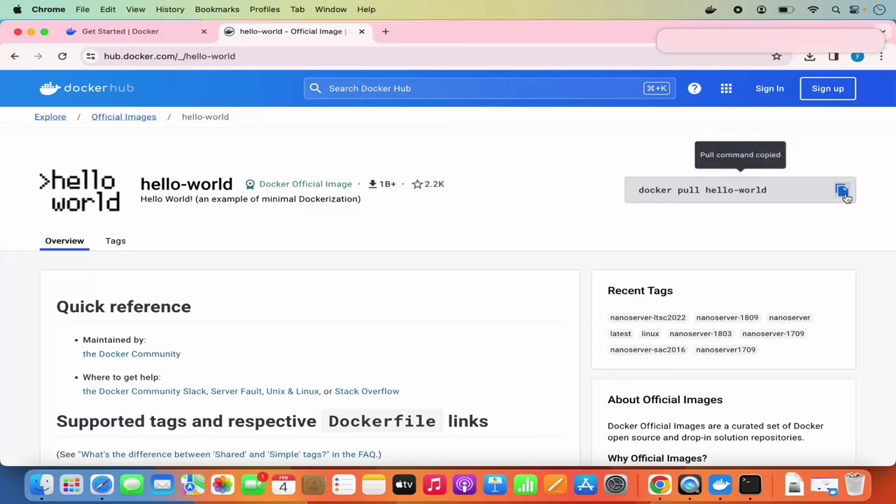
click(750, 485)
key(super+v)
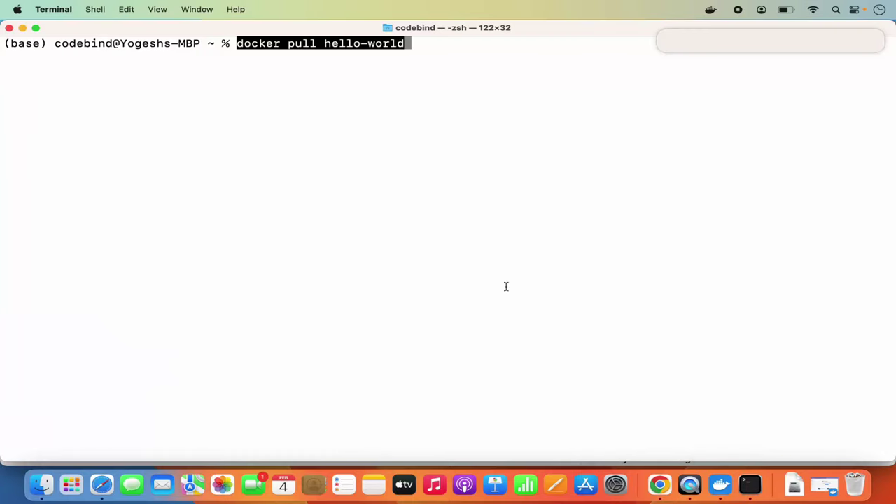
key(Return)
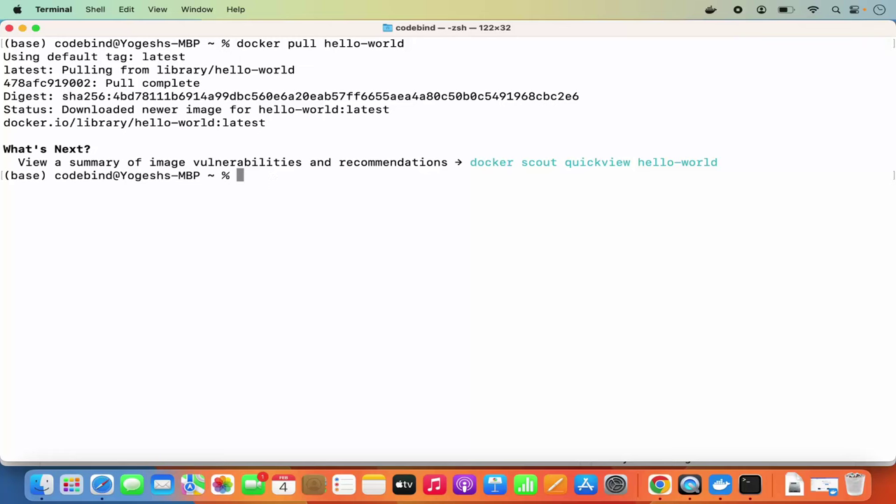
text(docker images)
key(Return)
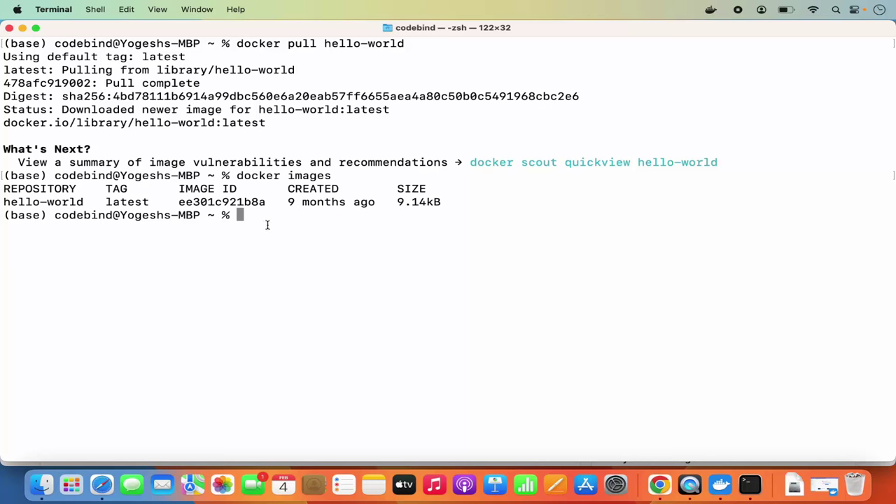
Step: Start a container from the pulled image with docker run hello-world and examine the greeting in its output
text(docker)
key(Tab)
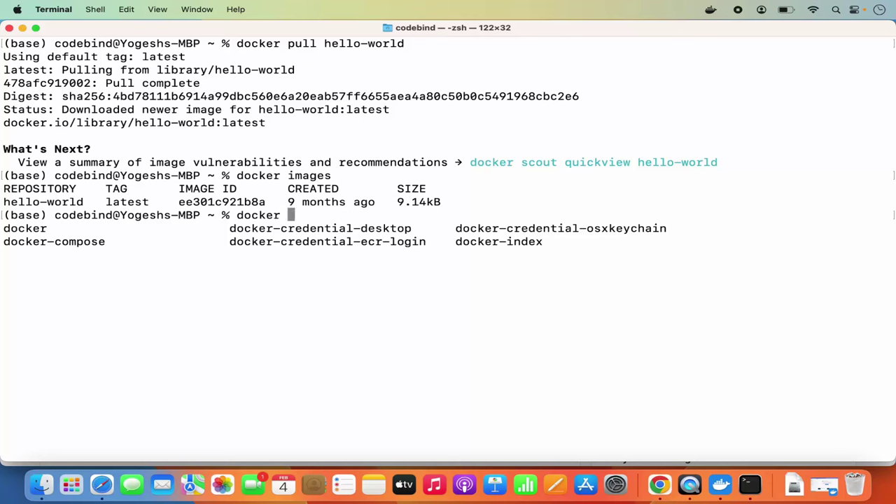
text(run)
double_click(28, 201)
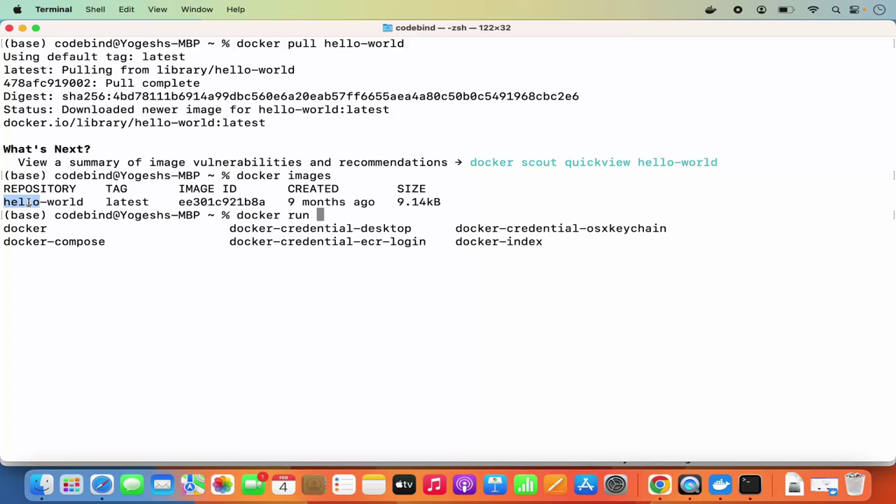
text(he)
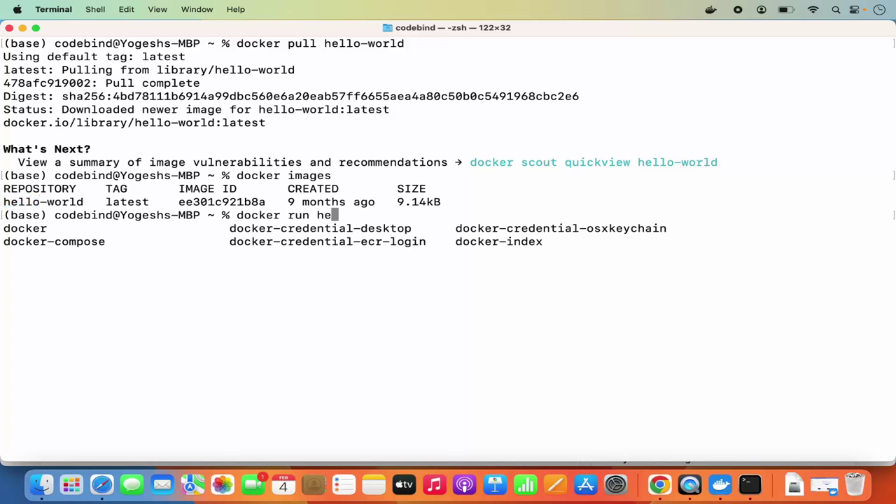
text(llo-world)
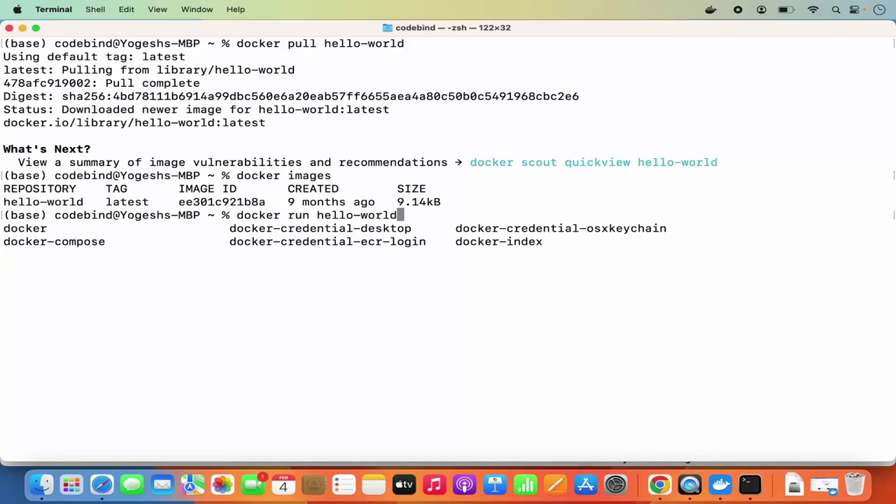
key(Return)
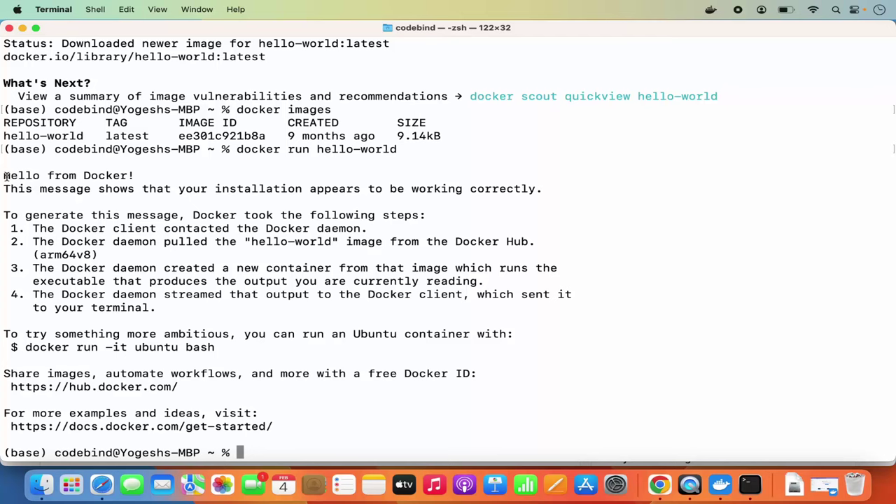
triple_click(114, 176)
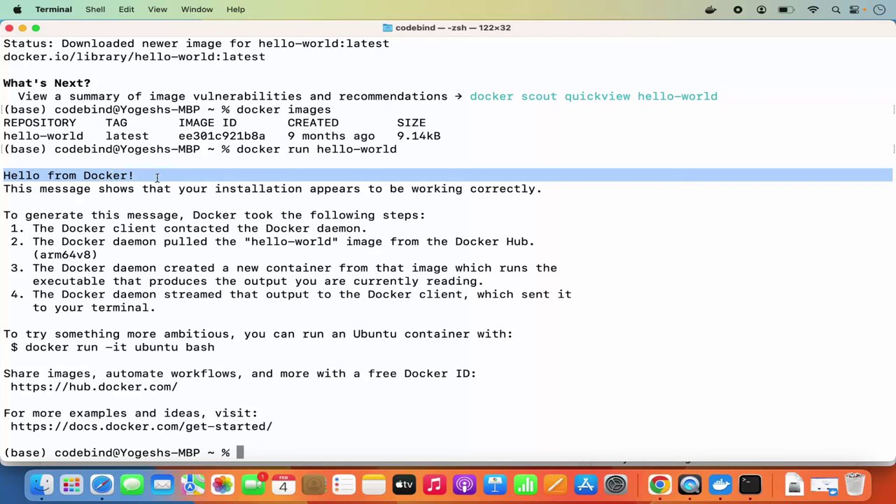
click(435, 302)
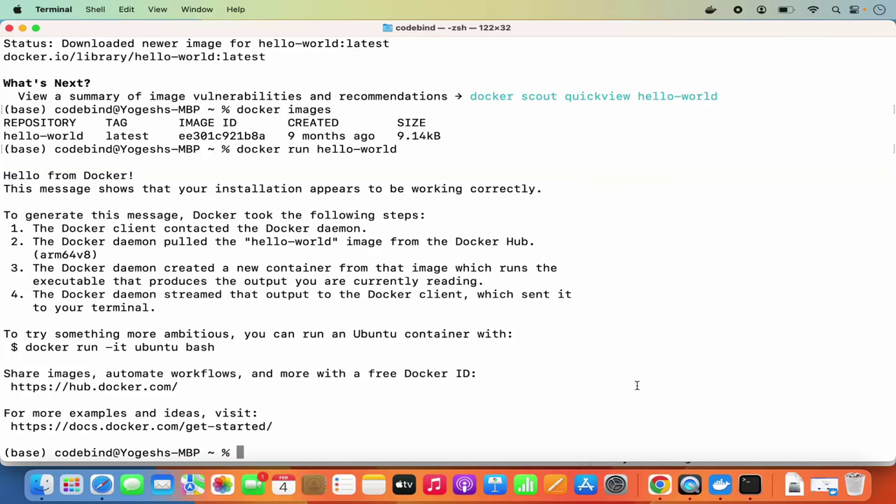
Step: Switch to Docker Desktop and check the hello-world entries in the local Images list and the Containers list
click(720, 484)
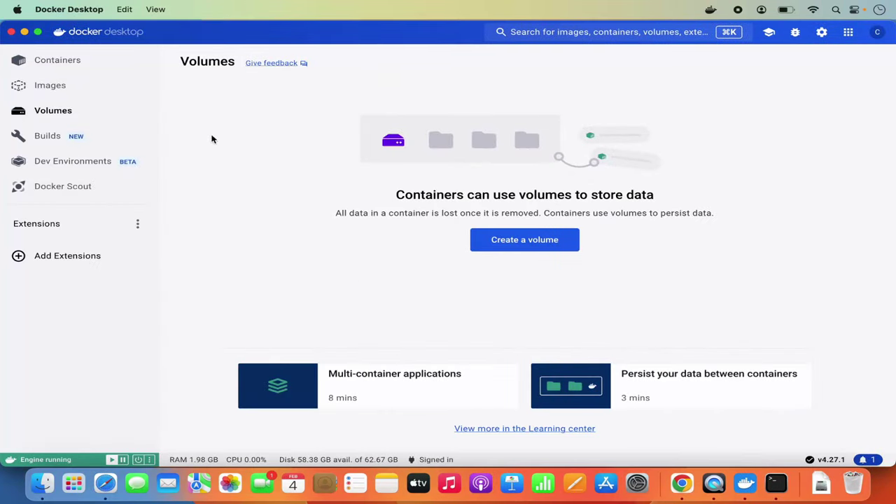
click(47, 90)
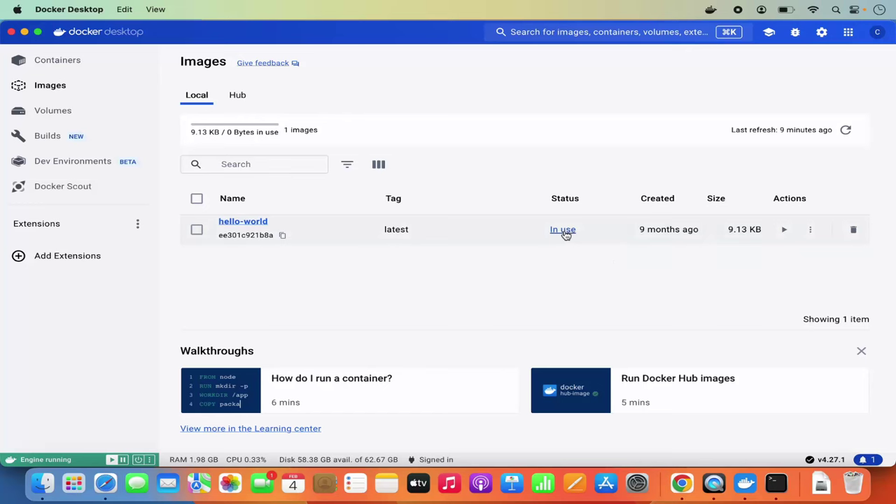
click(73, 65)
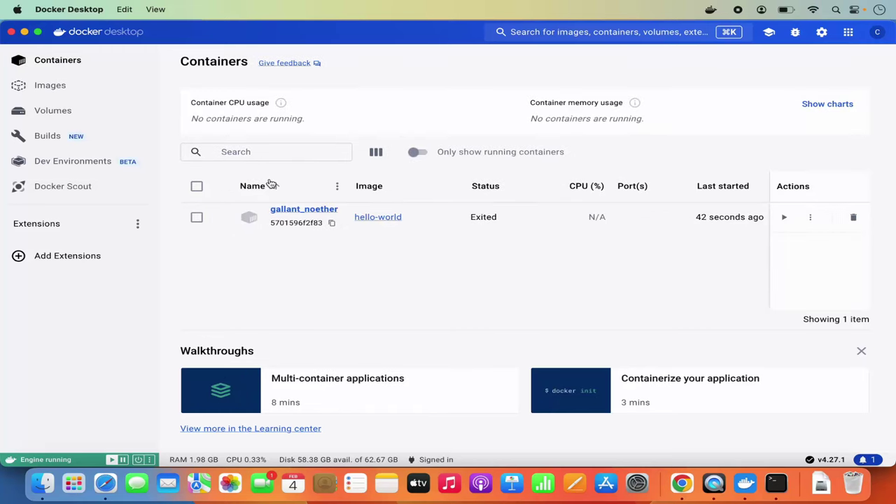
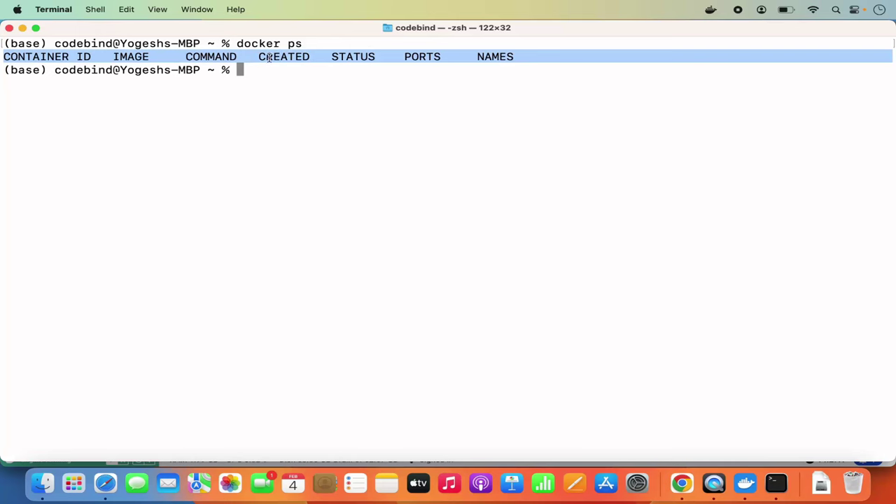
Step: In Terminal, review the docker ps output and list all containers, including stopped ones, with docker ps -a
click(288, 75)
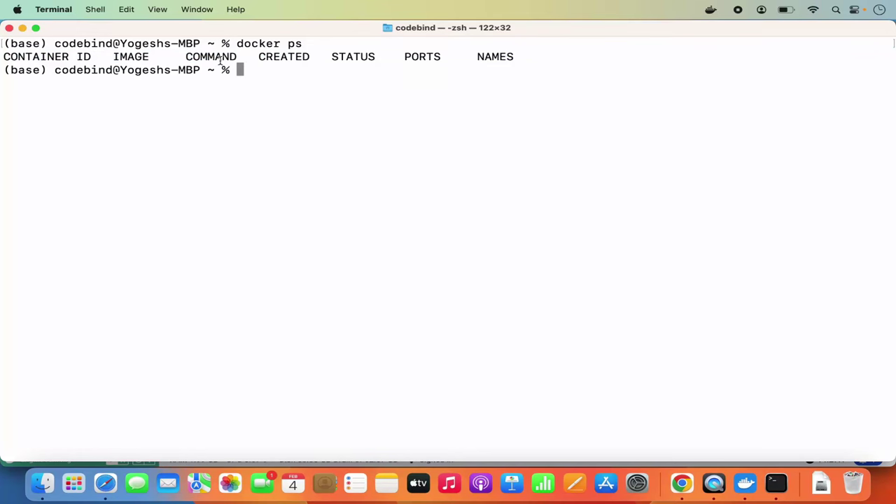
triple_click(236, 58)
click(255, 88)
key(Up)
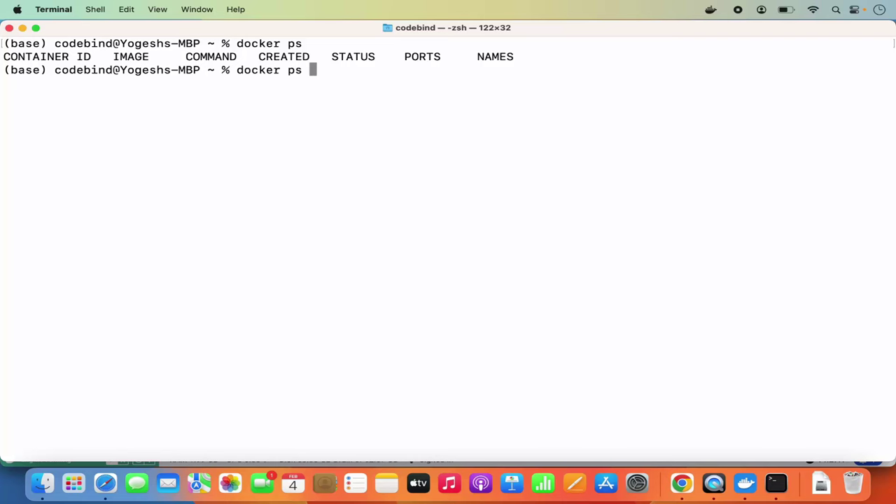
text(-a)
key(Return)
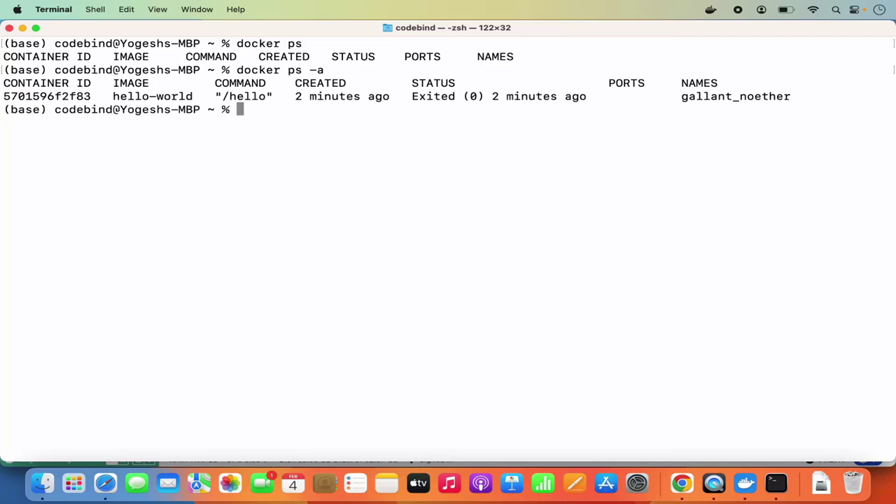
Step: Examine the hello-world container's row in the full container listing, including its status
triple_click(252, 100)
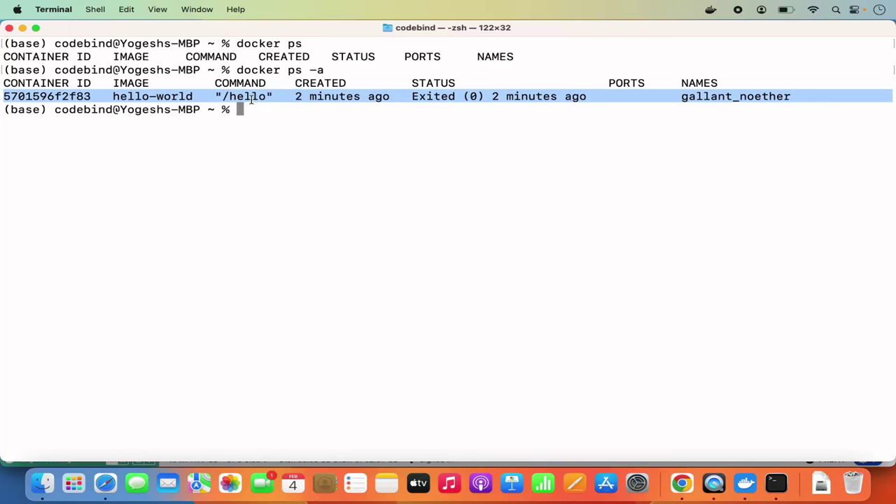
double_click(540, 97)
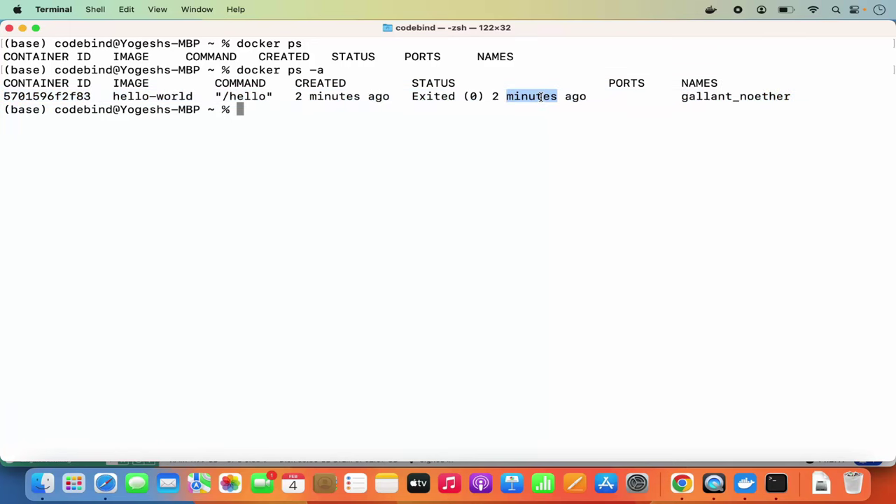
click(523, 186)
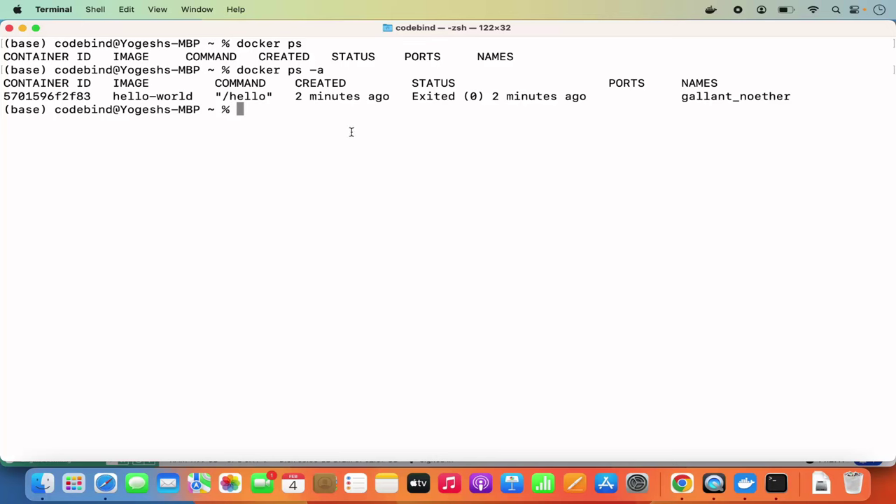
Step: View Docker's running status and quick commands from the macOS menu bar, and switch to Docker Desktop
click(711, 10)
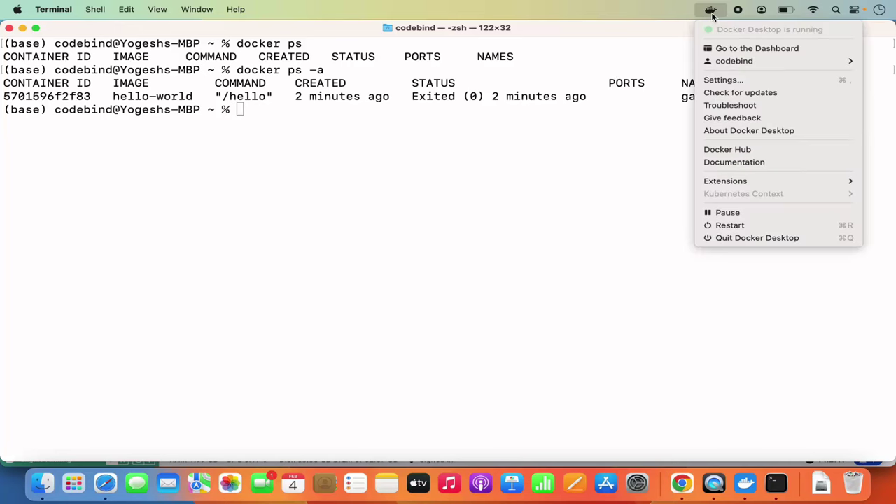
click(745, 483)
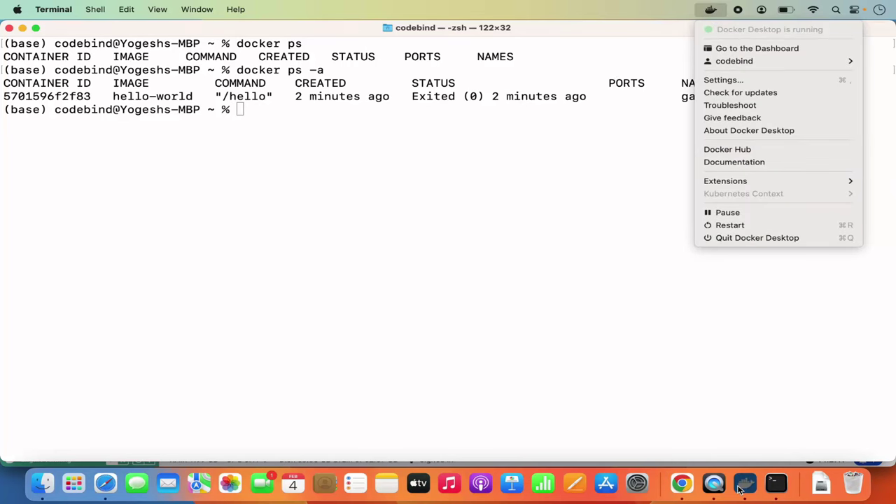